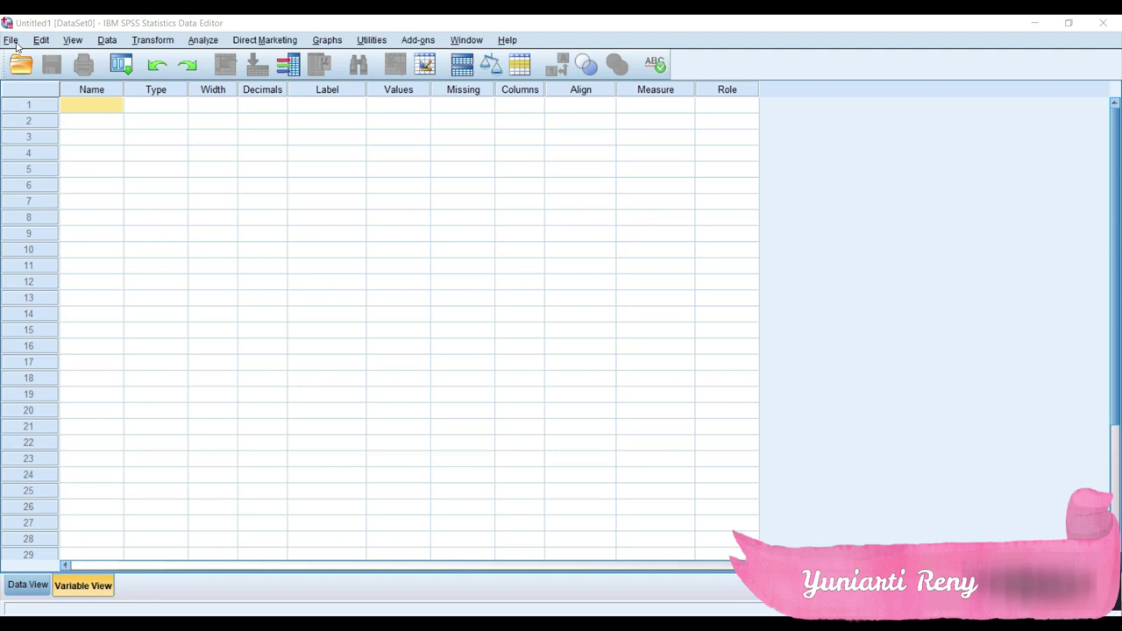
{"action": "left_click", "coordinate": [11, 41]}
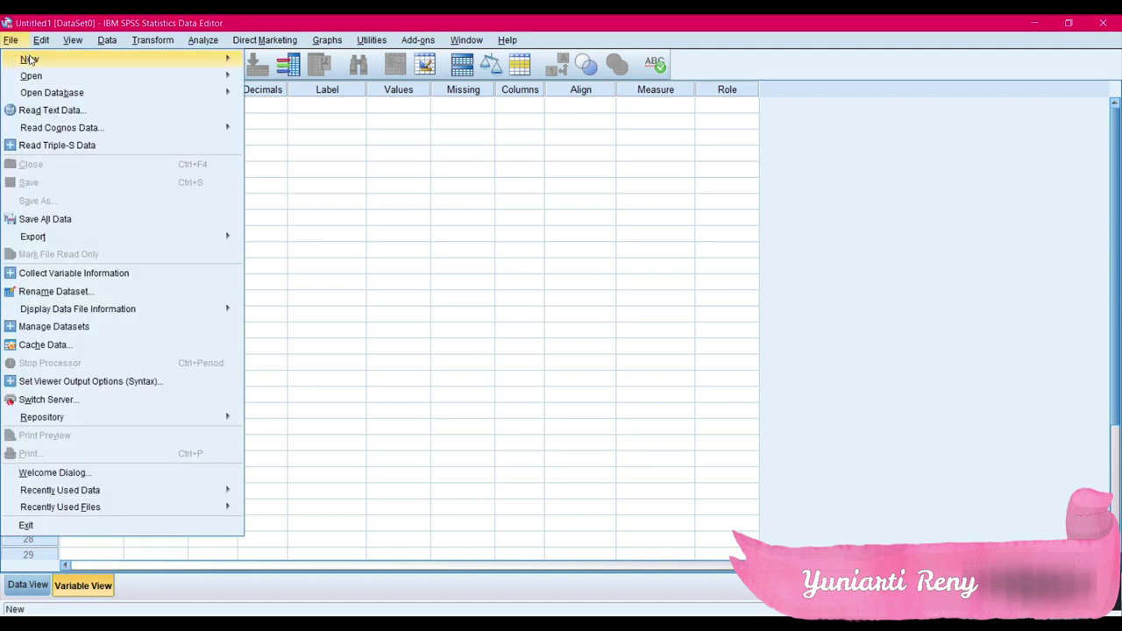
{"action": "mouse_move", "coordinate": [31, 60]}
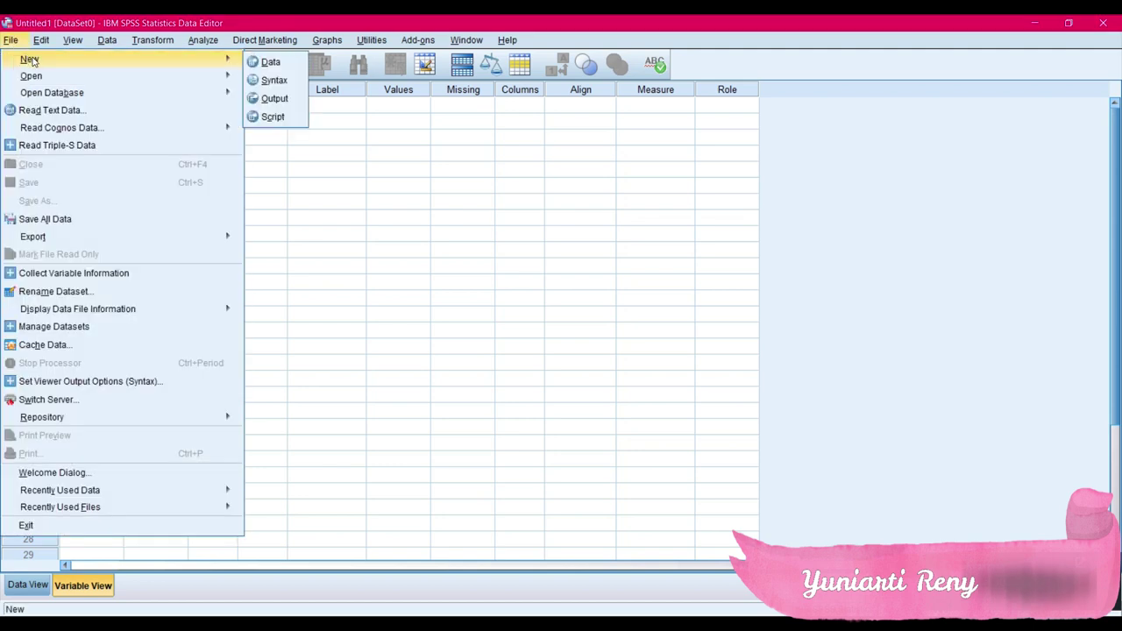
{"action": "mouse_move", "coordinate": [72, 41]}
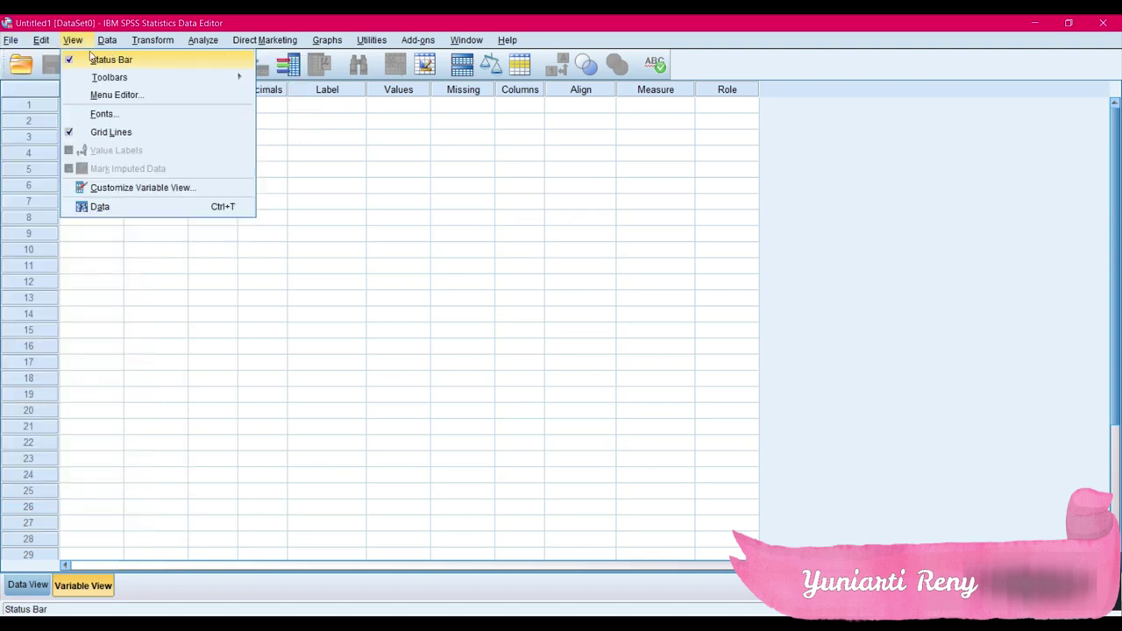
{"action": "mouse_move", "coordinate": [11, 40]}
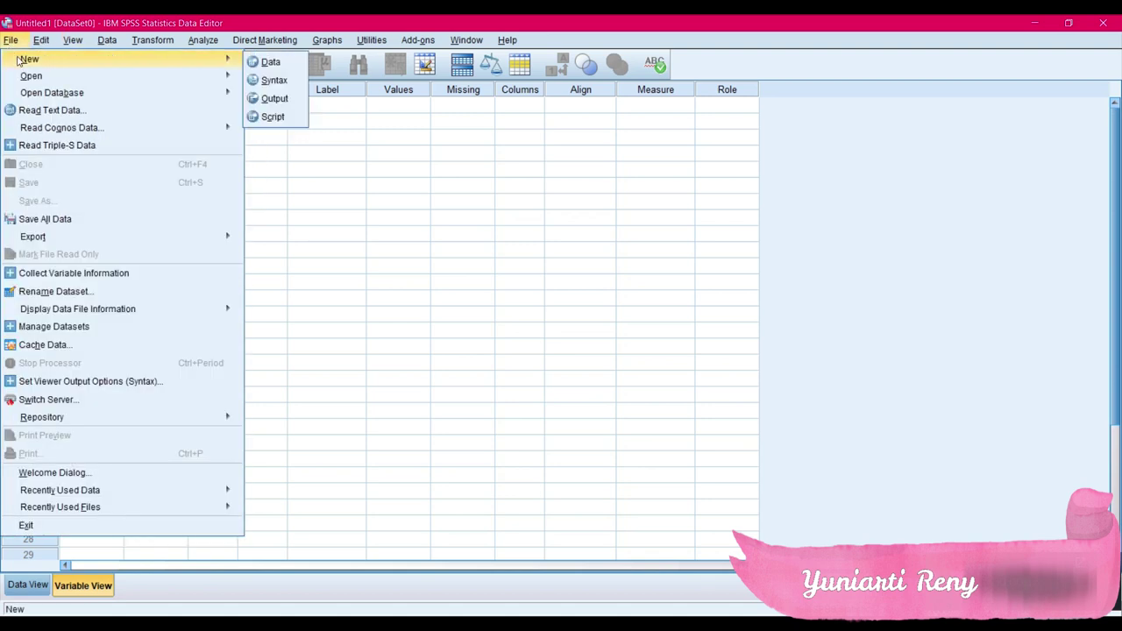
{"action": "mouse_move", "coordinate": [25, 79]}
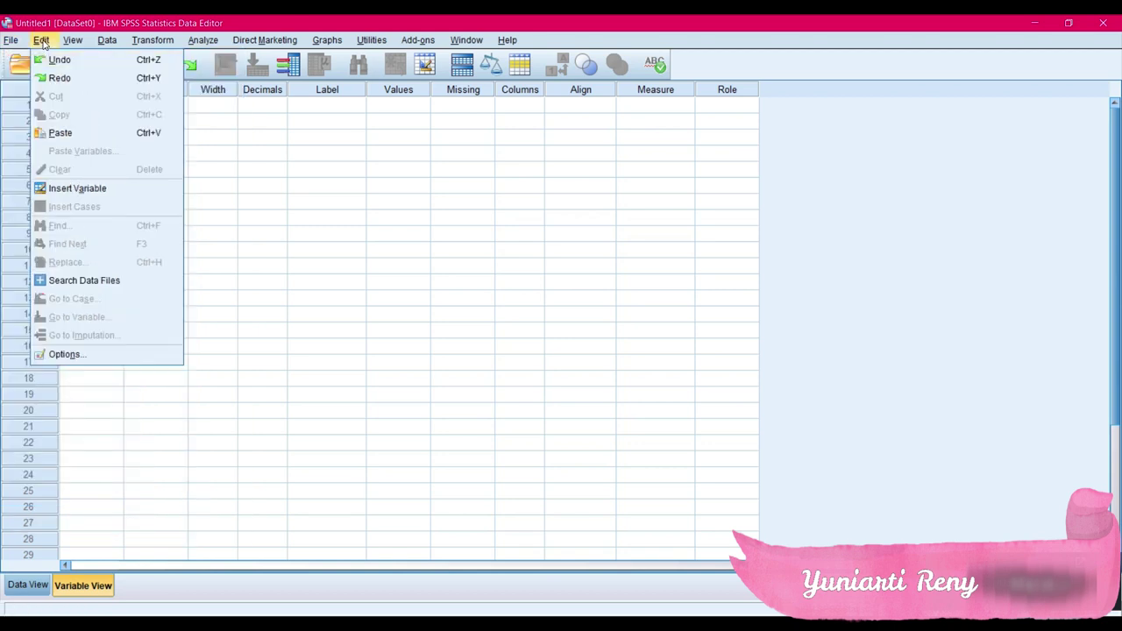
{"action": "mouse_move", "coordinate": [162, 43]}
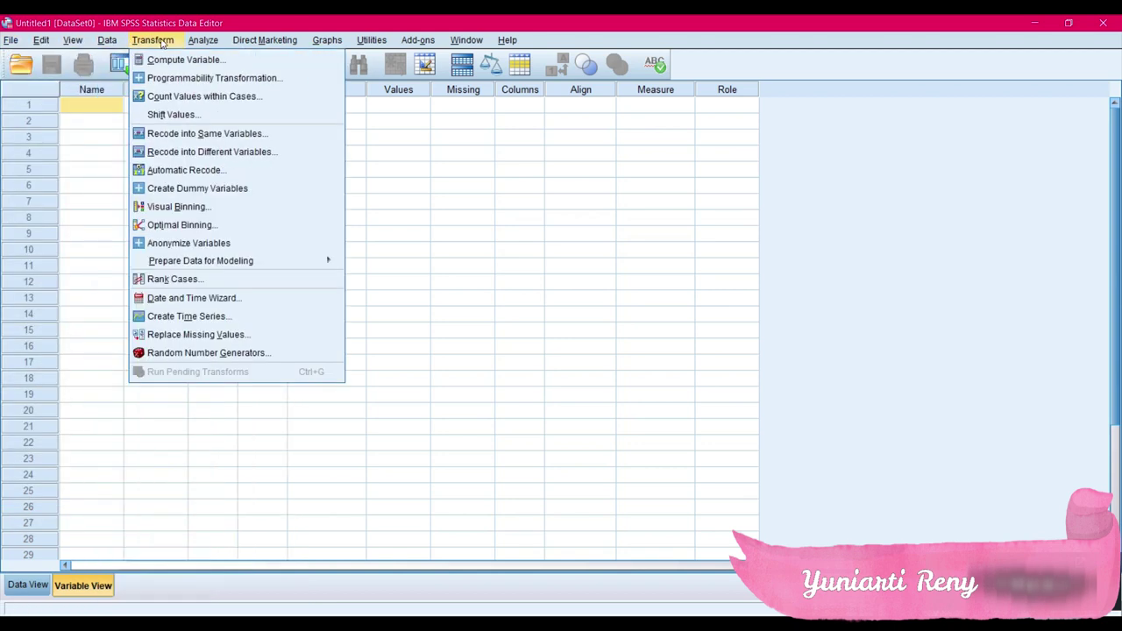
{"action": "mouse_move", "coordinate": [211, 38]}
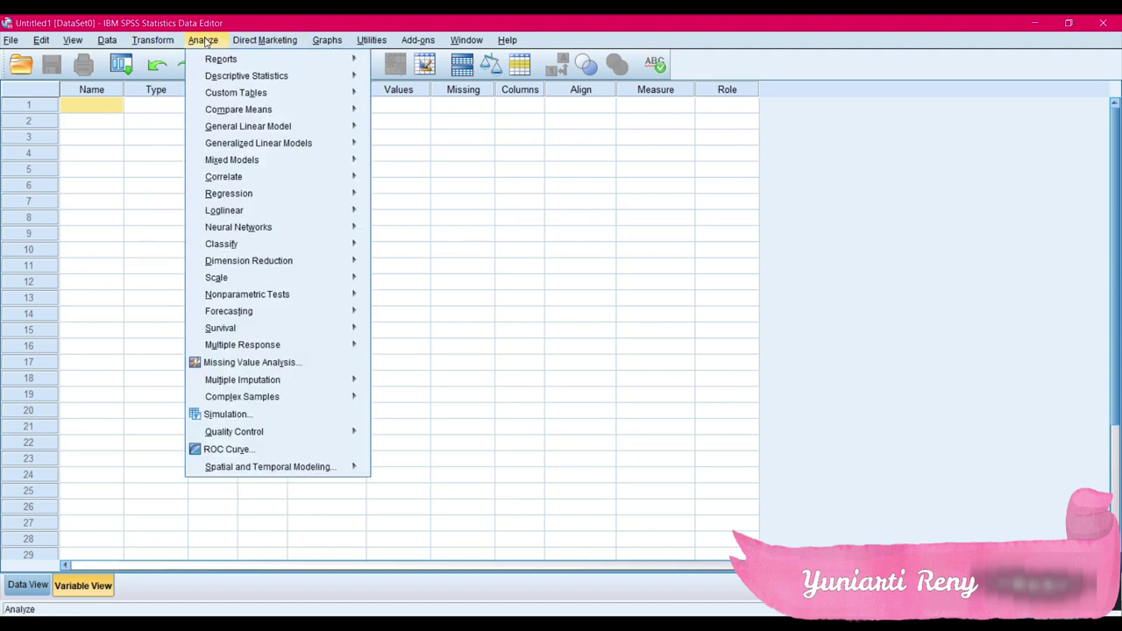
{"action": "mouse_move", "coordinate": [267, 77]}
{"action": "mouse_move", "coordinate": [372, 40]}
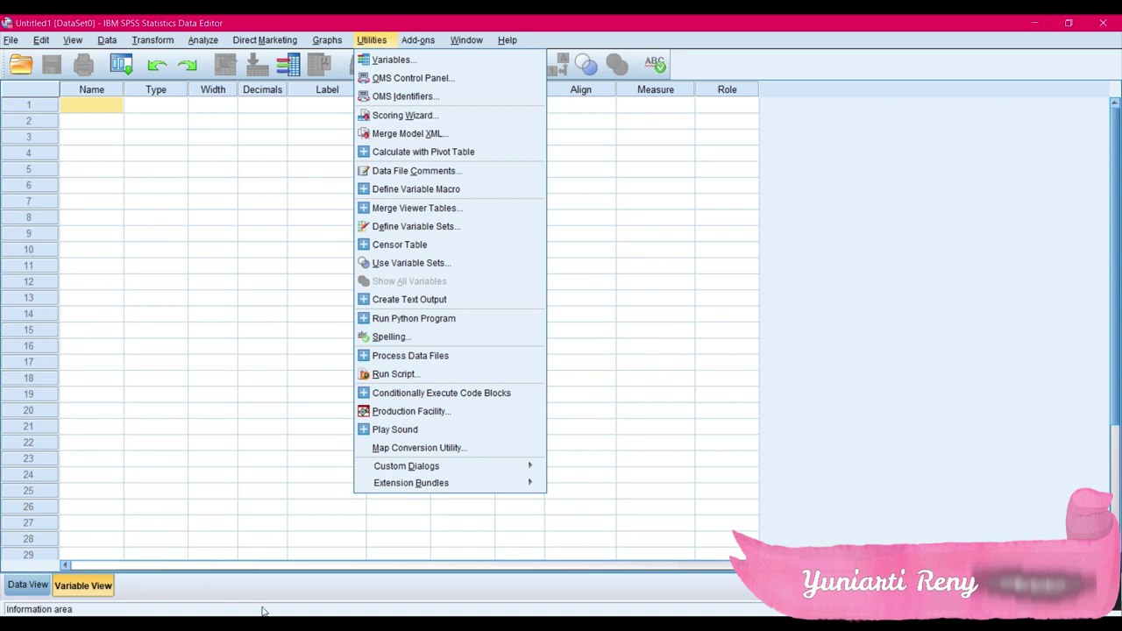
{"action": "left_click", "coordinate": [233, 592]}
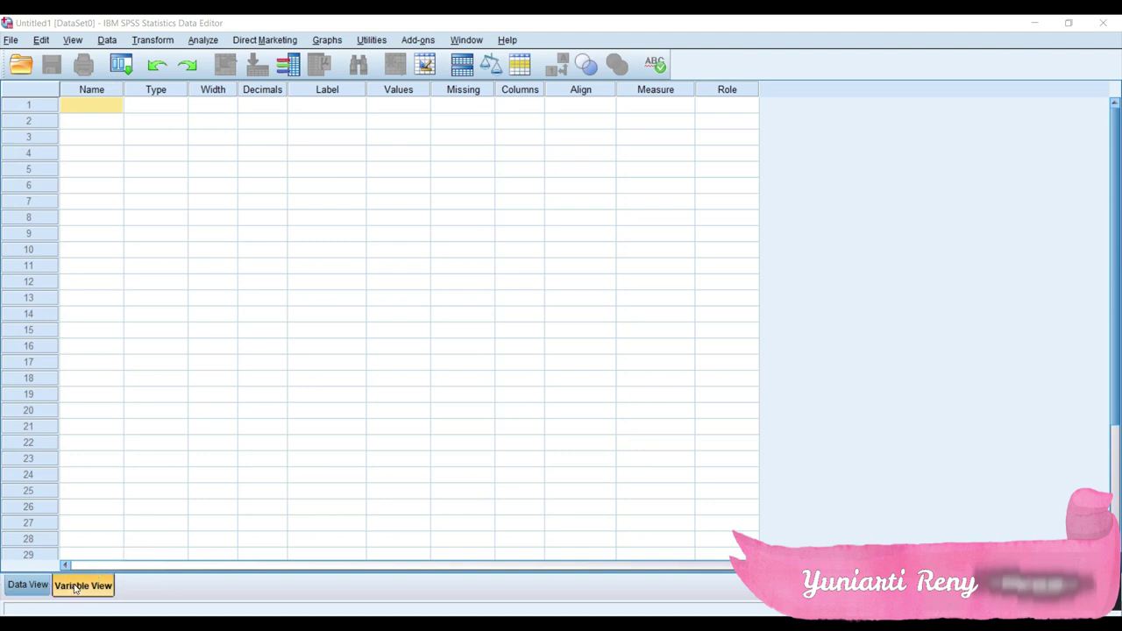
- Compare the empty Data View and Variable View of the untitled dataset, ending in Variable View
{"action": "left_click", "coordinate": [25, 589]}
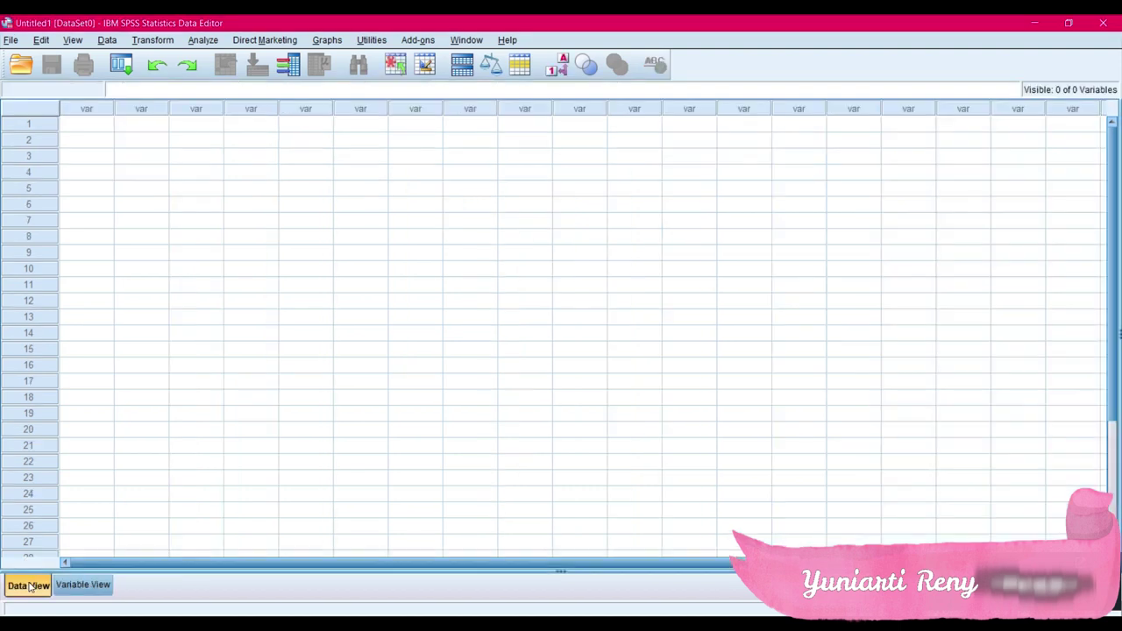
{"action": "left_click", "coordinate": [77, 586]}
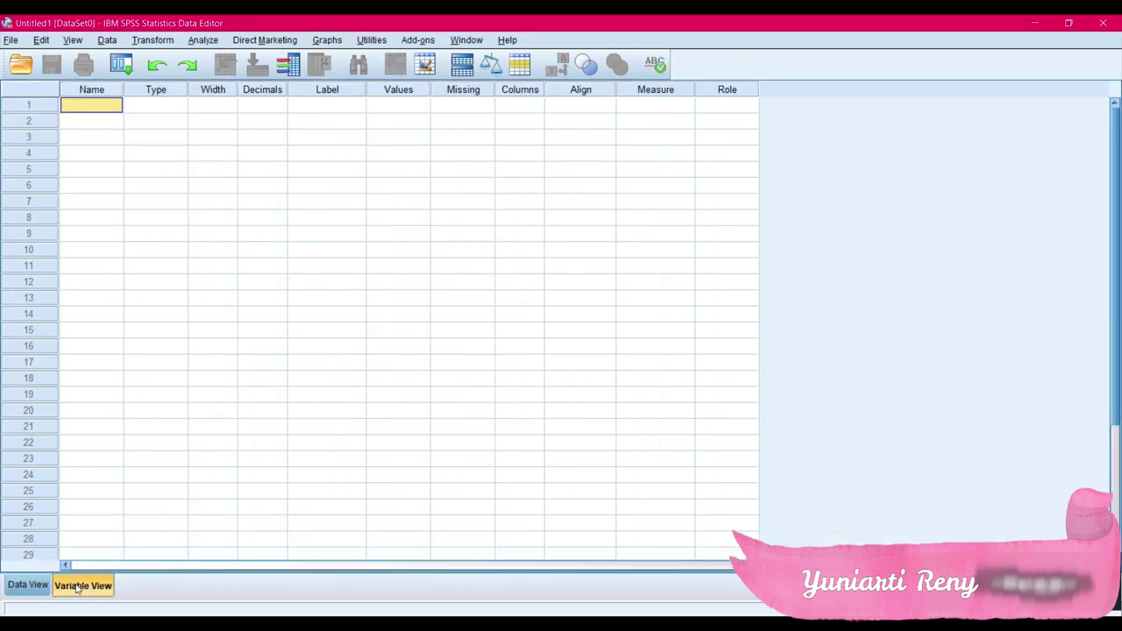
{"action": "left_click", "coordinate": [28, 586]}
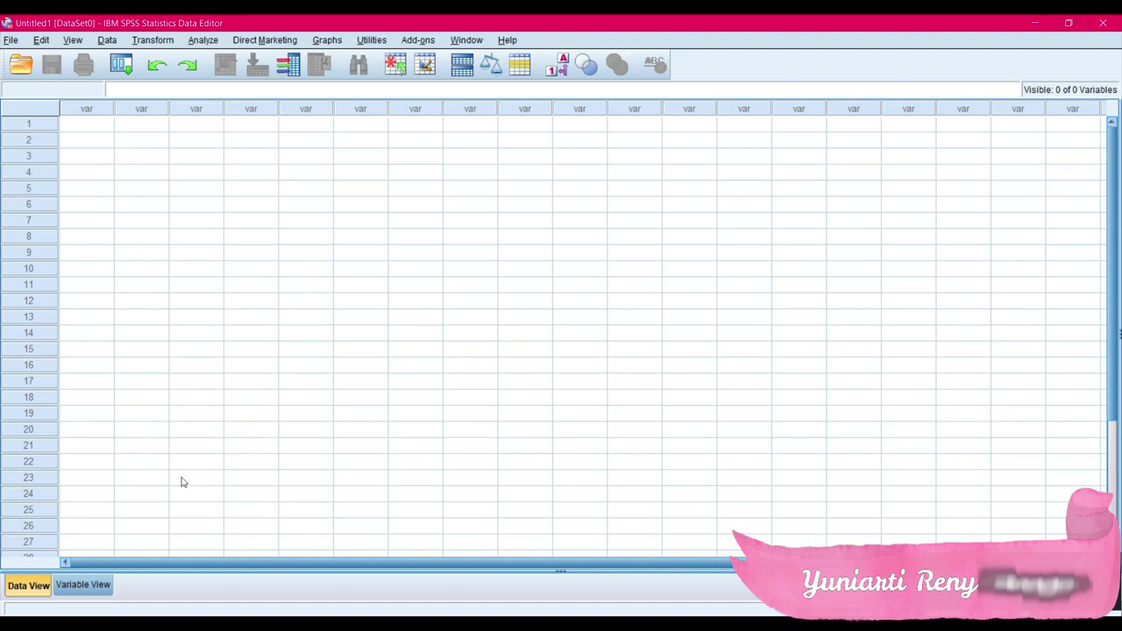
{"action": "left_click", "coordinate": [83, 585]}
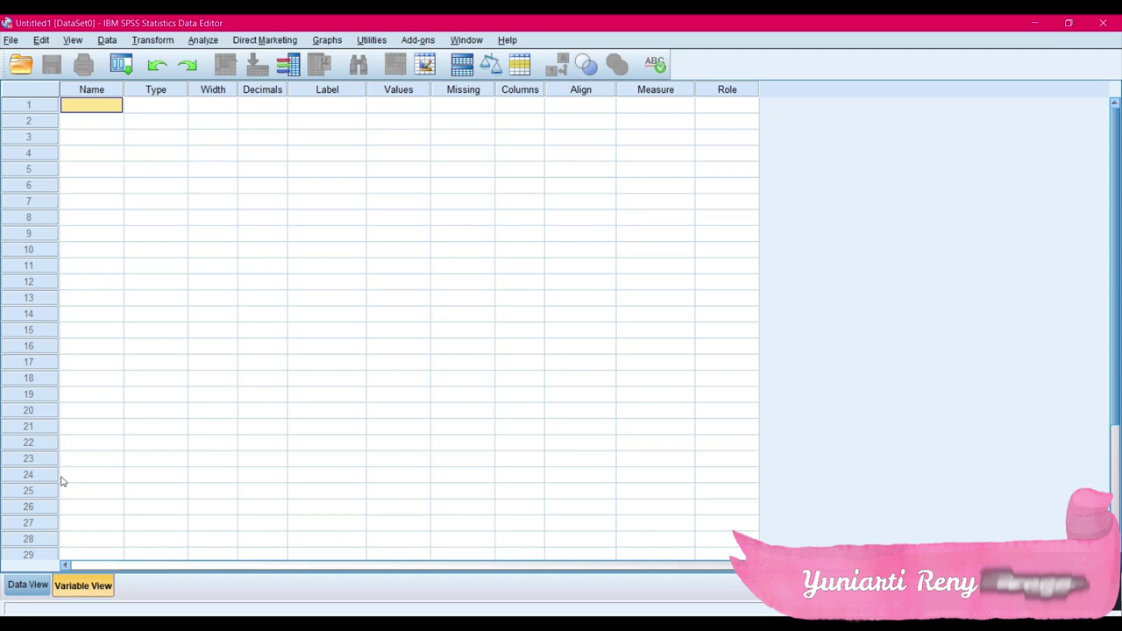
{"action": "left_click", "coordinate": [29, 584]}
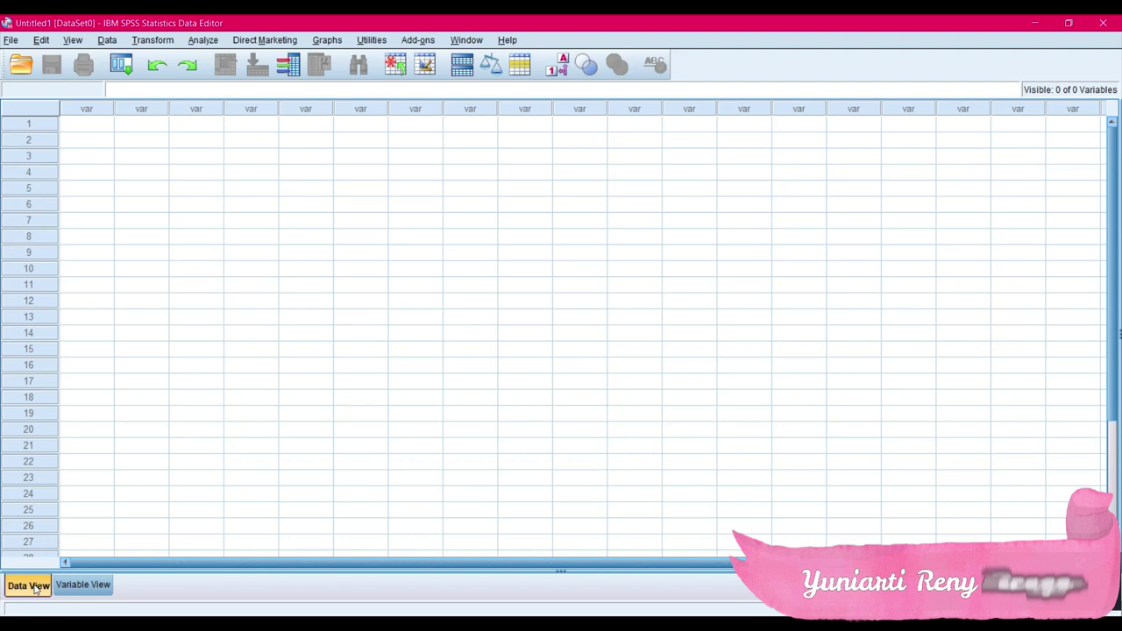
{"action": "left_click", "coordinate": [83, 585]}
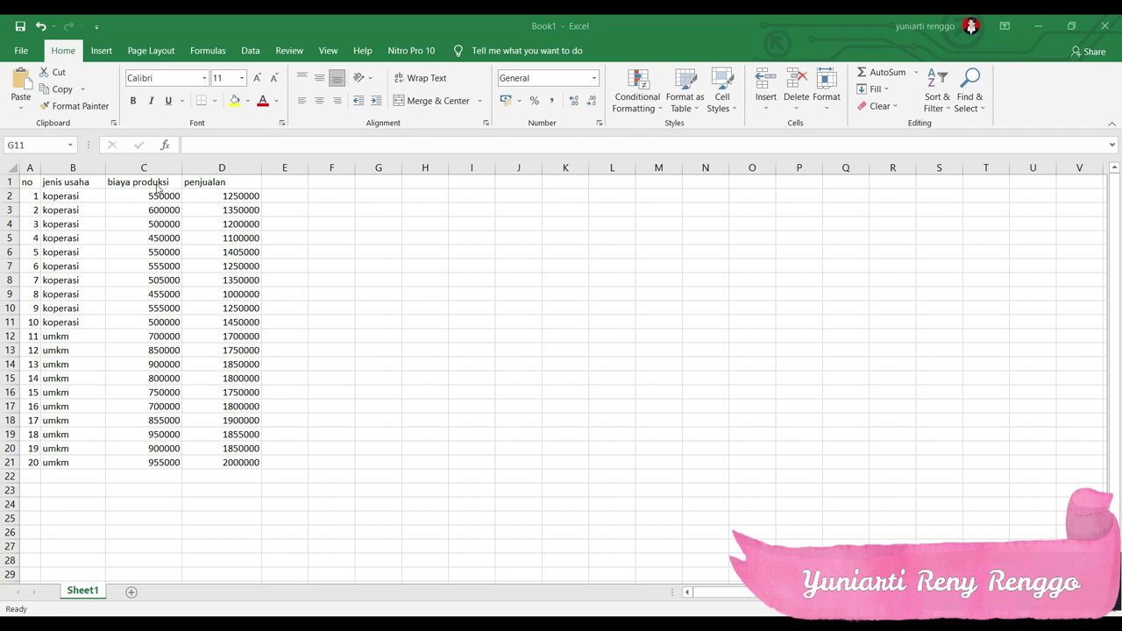
- Review the penjualan and biaya produksi column headings of the source data in the Excel workbook
{"action": "left_click", "coordinate": [210, 182]}
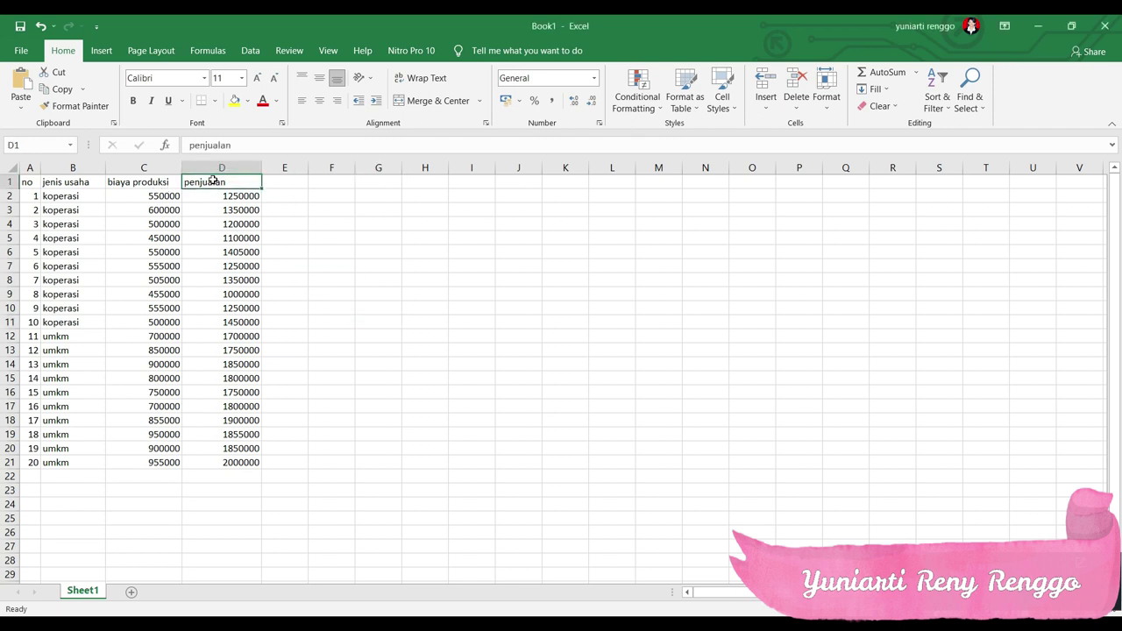
{"action": "left_click", "coordinate": [160, 181]}
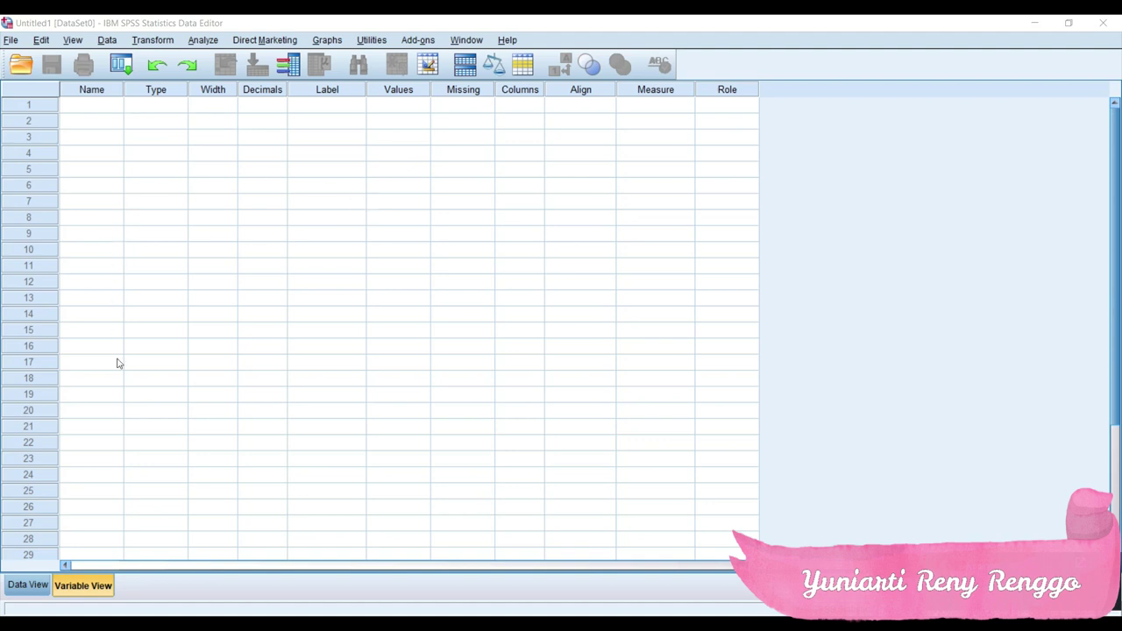
- Switch to SPSS and define three variables named JU, BP and PJ in the first three rows of Variable View
{"action": "left_click", "coordinate": [98, 112]}
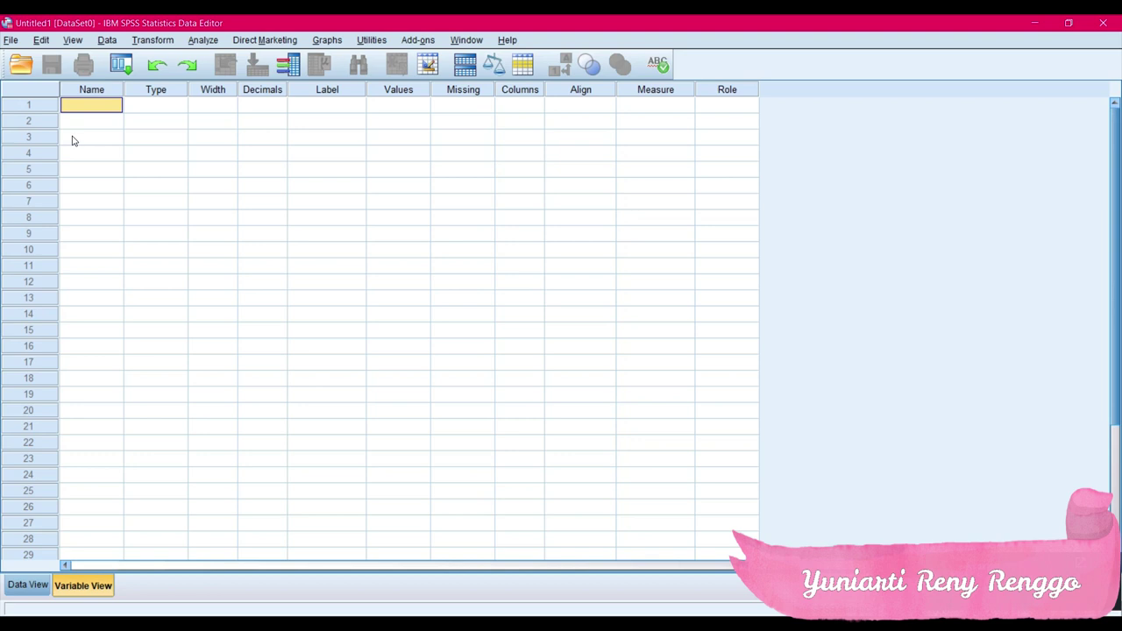
{"action": "type", "text": "JU"}
{"action": "left_click", "coordinate": [82, 129]}
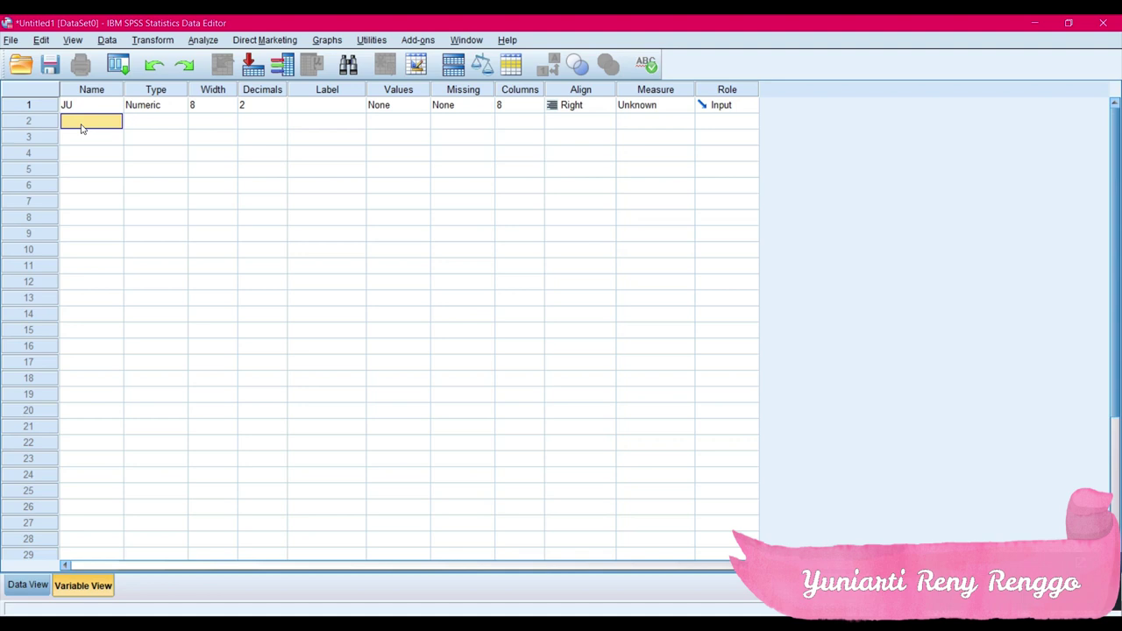
{"action": "type", "text": "BP"}
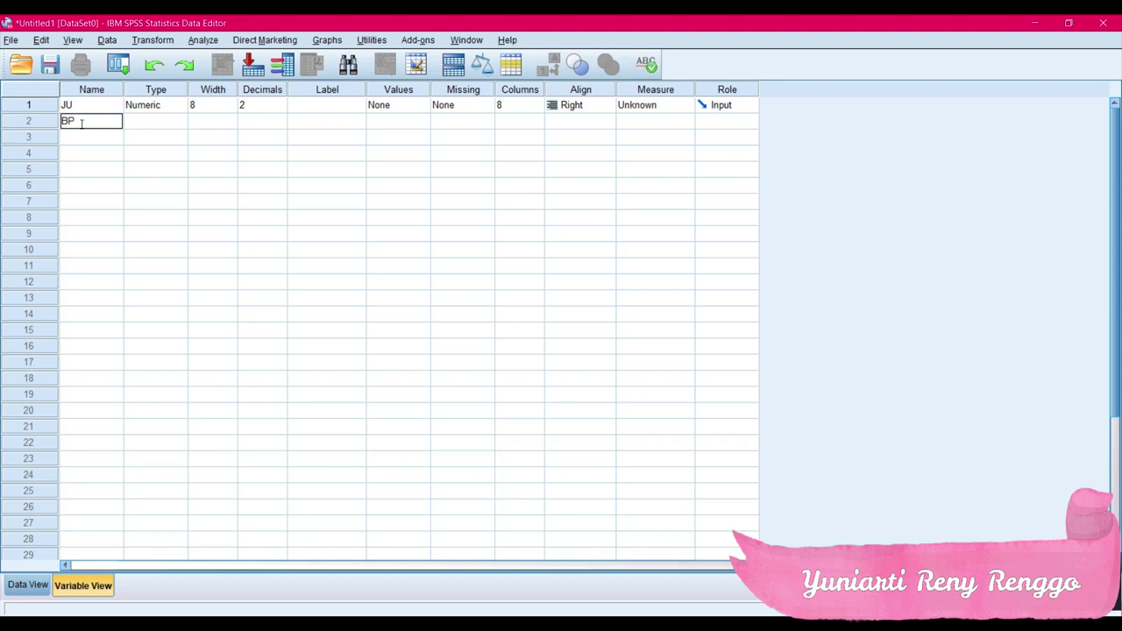
{"action": "left_click", "coordinate": [80, 140]}
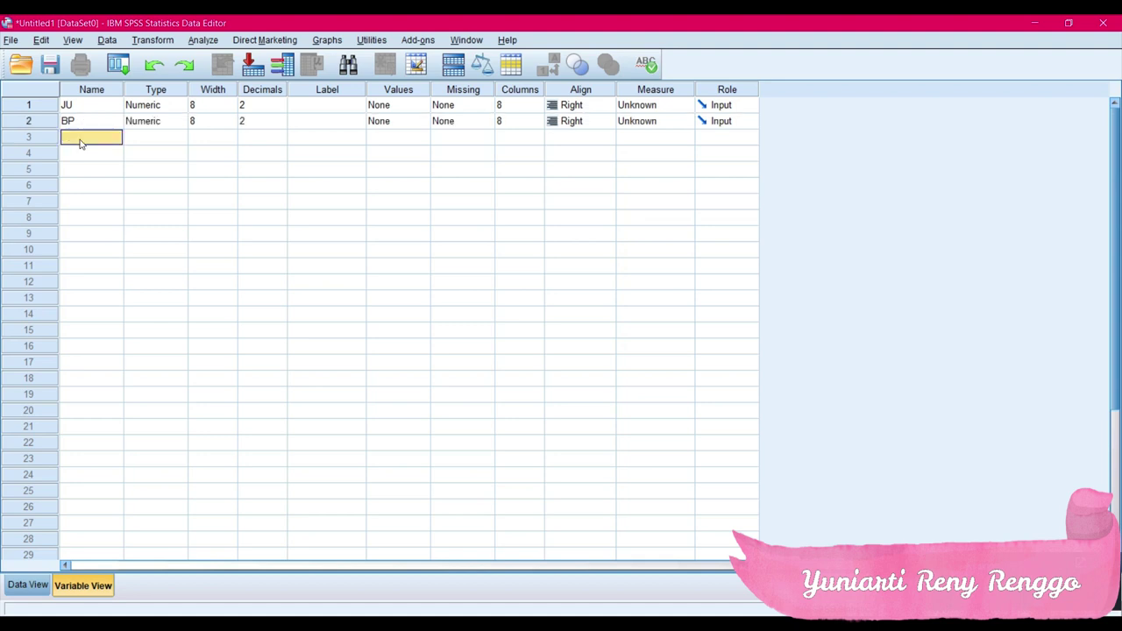
{"action": "type", "text": "PJ"}
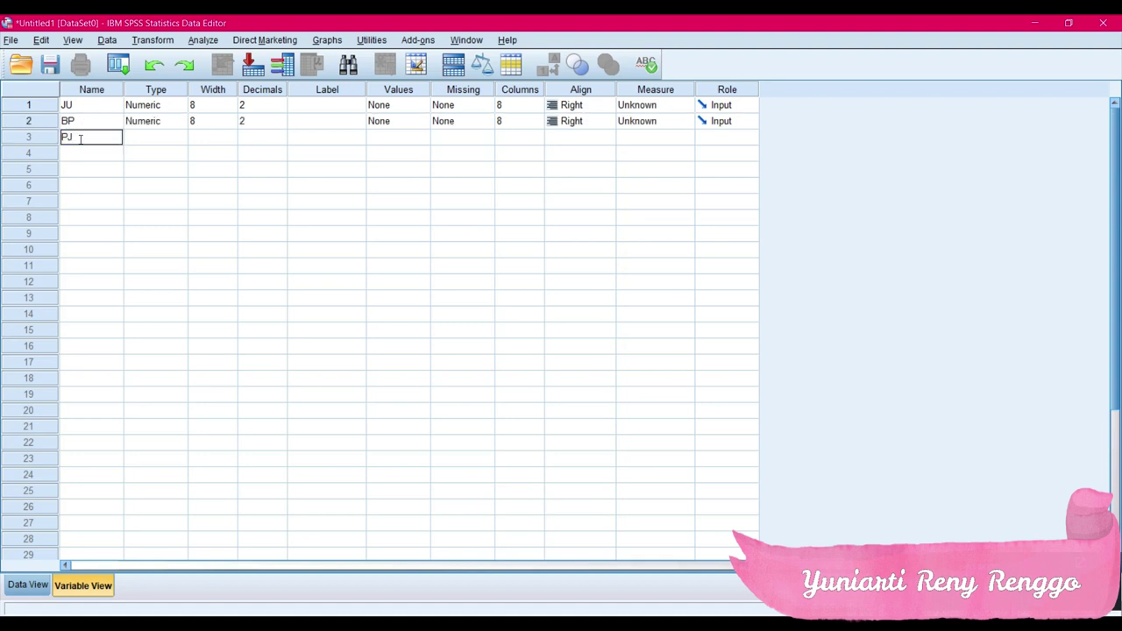
{"action": "left_click", "coordinate": [181, 184]}
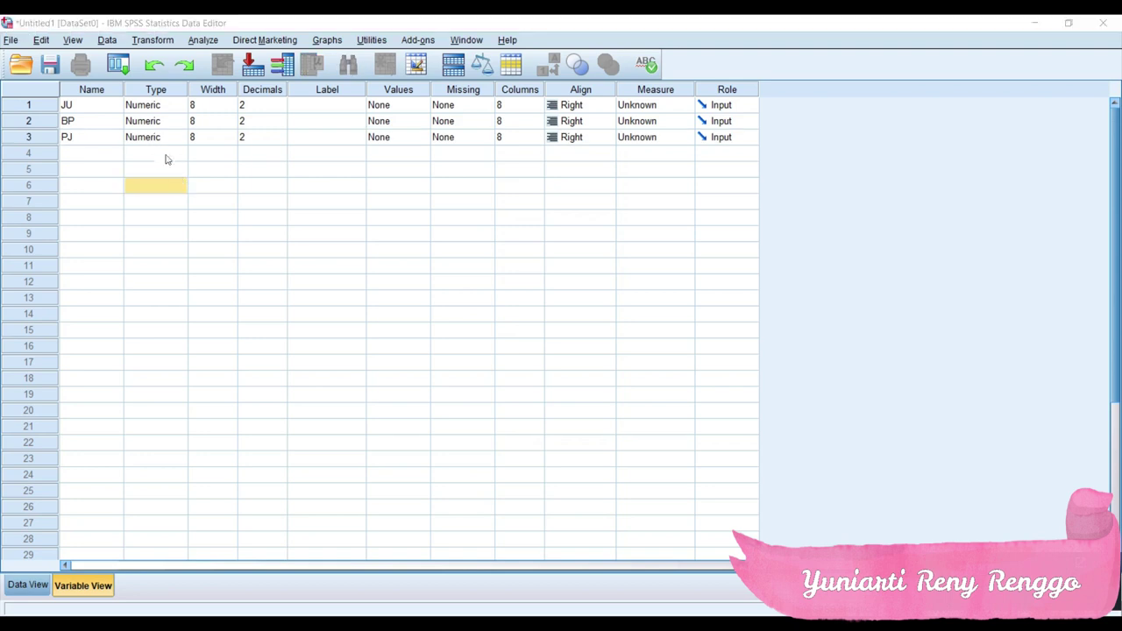
{"action": "left_click", "coordinate": [149, 137]}
{"action": "left_click", "coordinate": [561, 419]}
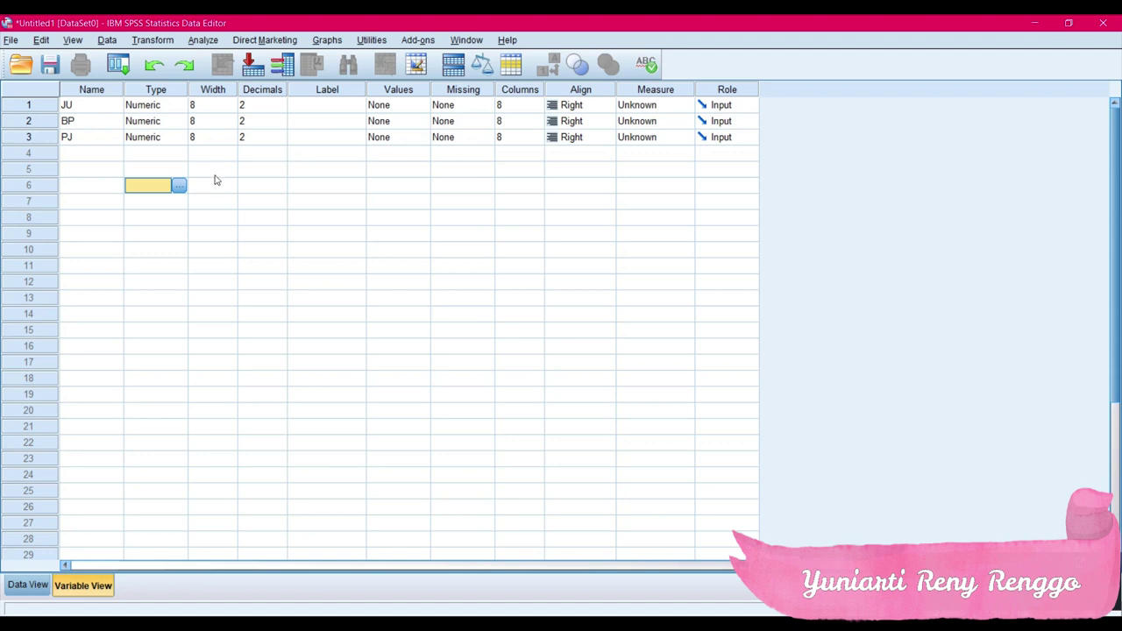
- Change the JU variable's type to String with a length of 10 characters
{"action": "left_click", "coordinate": [176, 105]}
{"action": "left_click", "coordinate": [181, 105]}
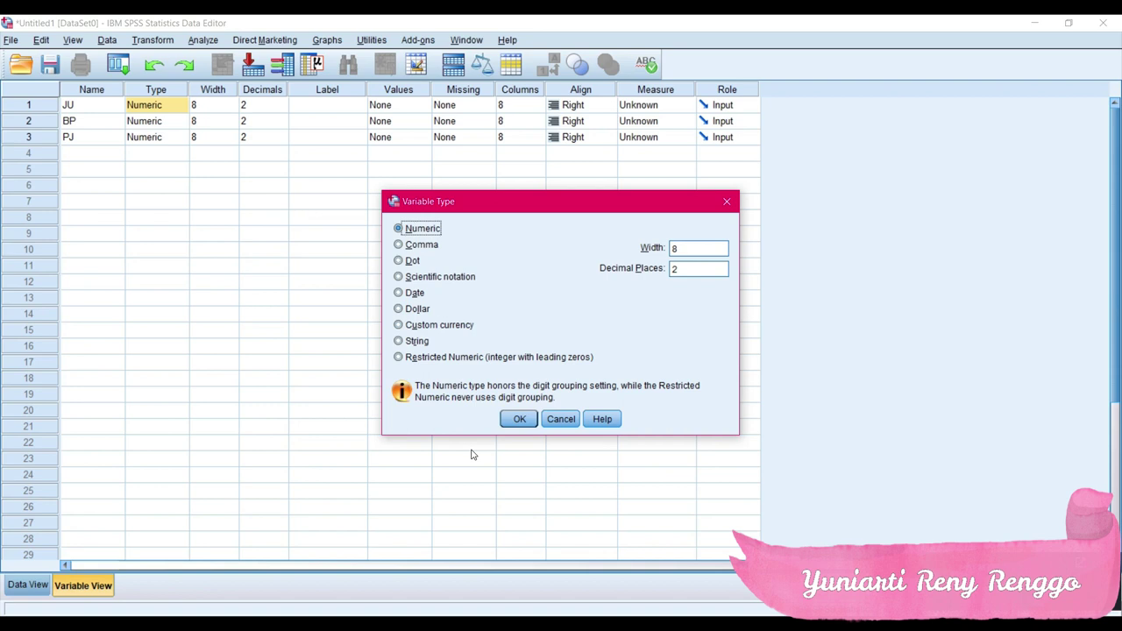
{"action": "left_click", "coordinate": [412, 342]}
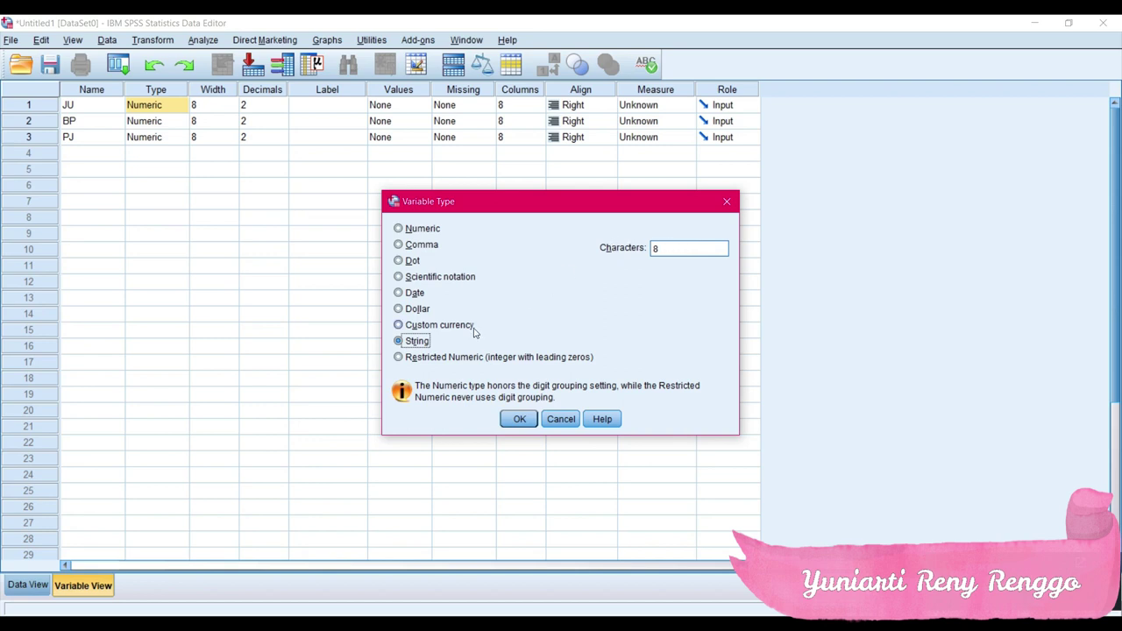
{"action": "left_click", "coordinate": [668, 250]}
{"action": "key", "text": "BackSpace"}
{"action": "type", "text": "10"}
{"action": "left_click", "coordinate": [516, 421]}
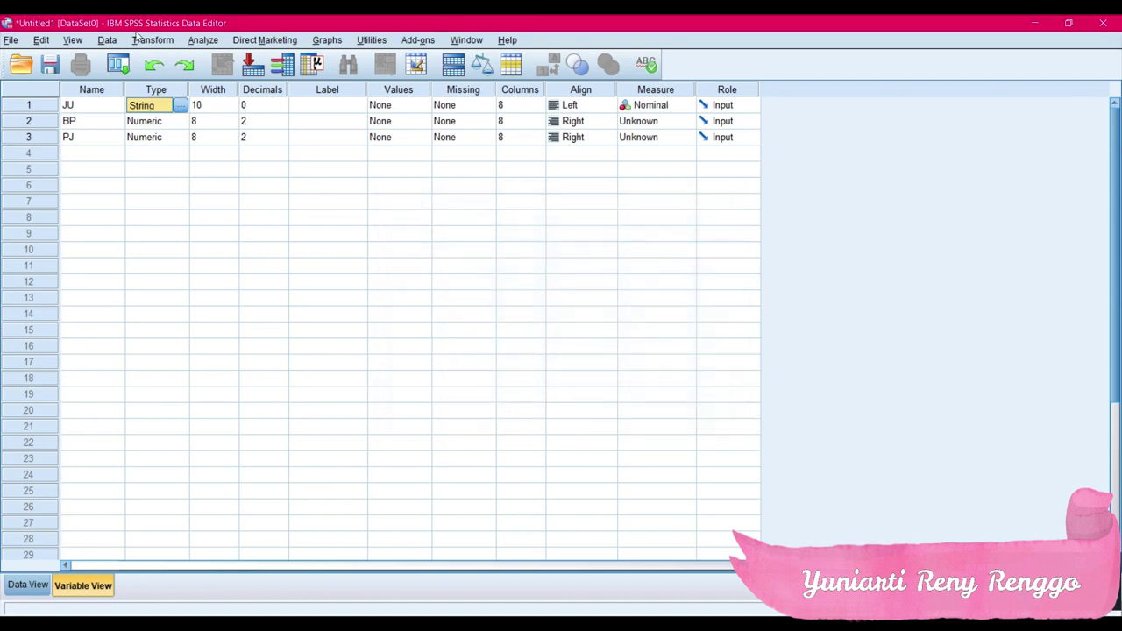
- Enter JENIS USAHA as the label of the JU variable
{"action": "left_click", "coordinate": [219, 107]}
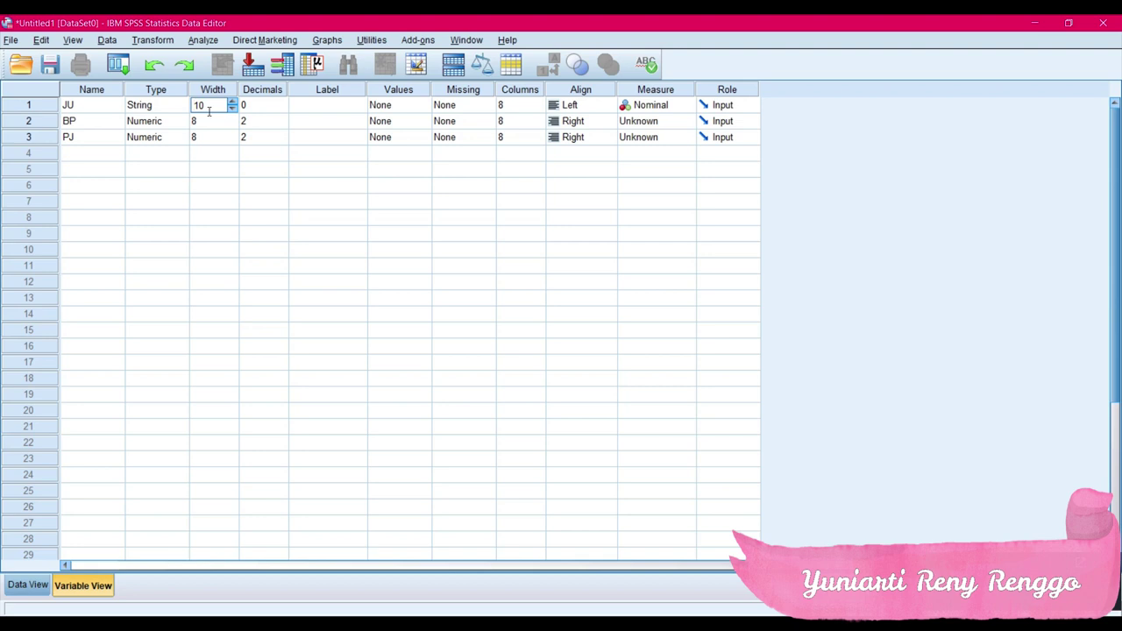
{"action": "left_click", "coordinate": [267, 107]}
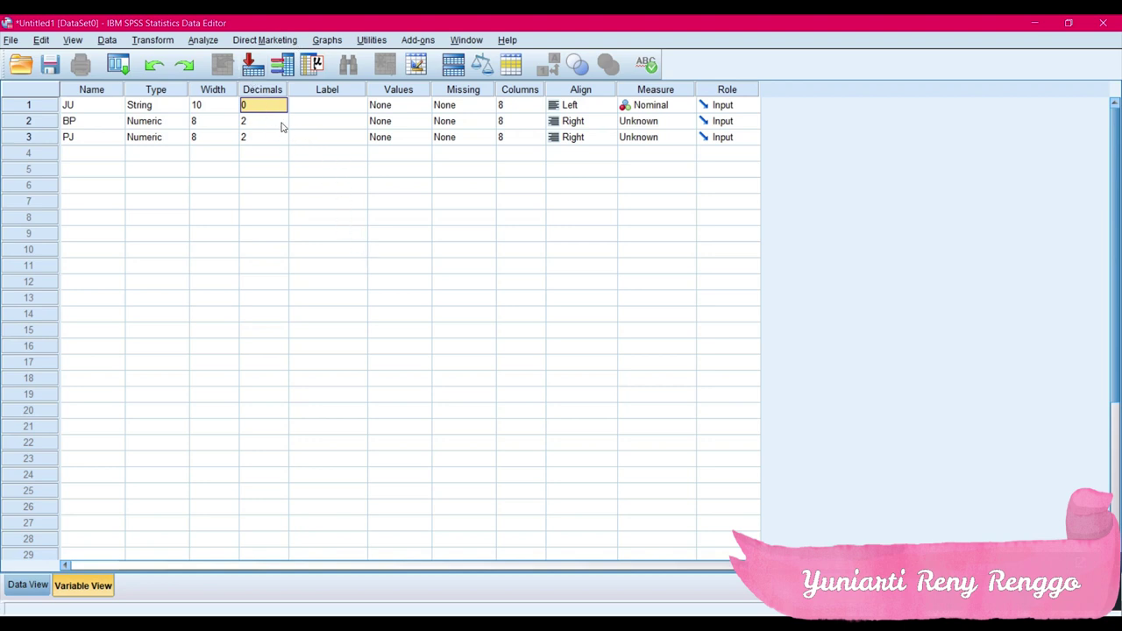
{"action": "left_click", "coordinate": [335, 105]}
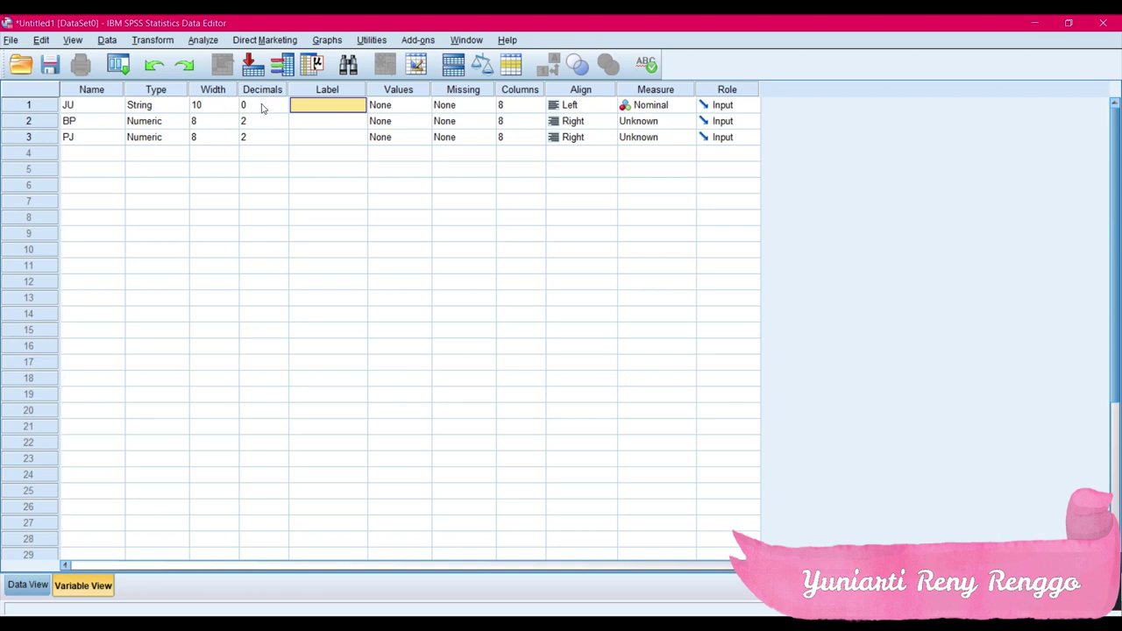
{"action": "left_click", "coordinate": [92, 106]}
{"action": "left_click", "coordinate": [342, 106]}
{"action": "type", "text": "J"}
{"action": "type", "text": "ENI"}
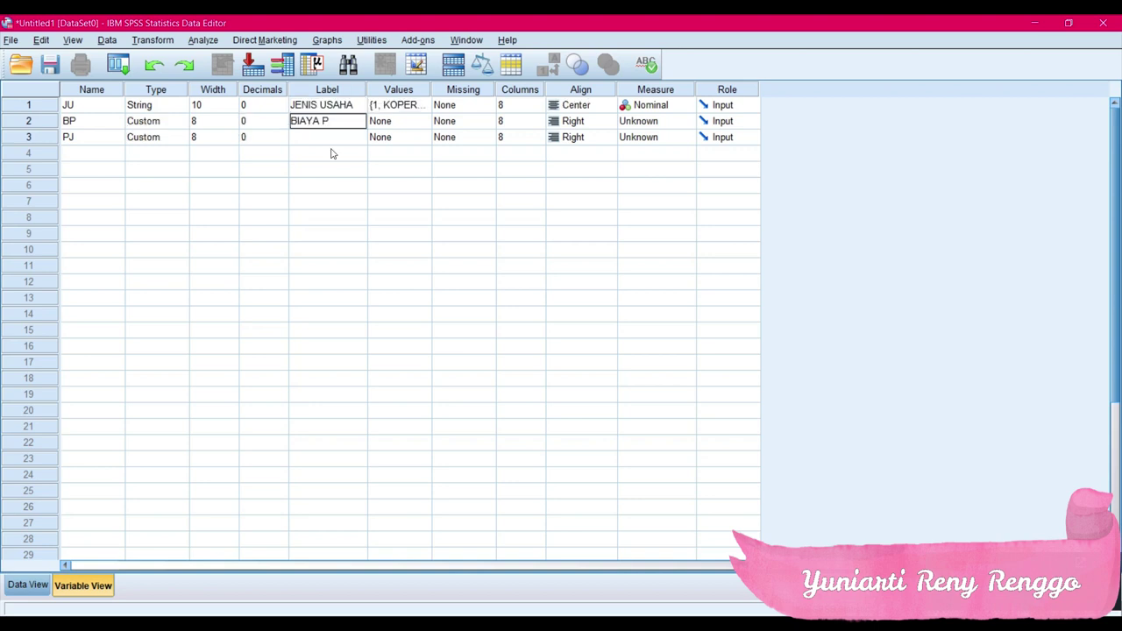
- Label the BP variable BIAYA PRODUKSI and the PJ variable PENJUALAN
{"action": "type", "text": "RO"}
{"action": "type", "text": "DUKSI"}
{"action": "left_click", "coordinate": [336, 137]}
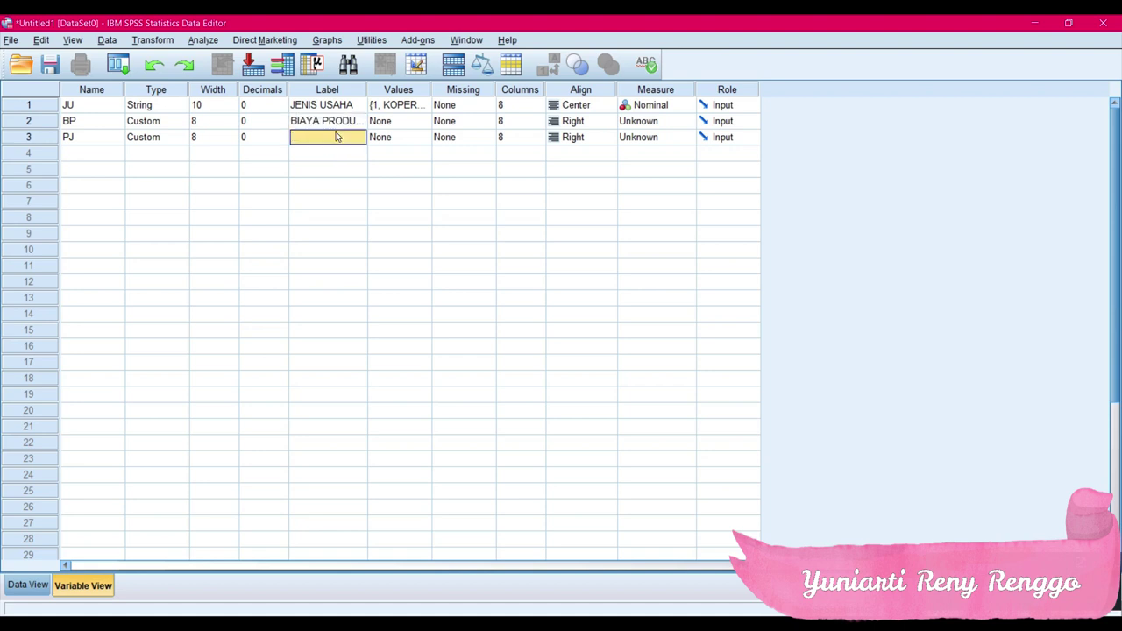
{"action": "type", "text": "PENJUALAN"}
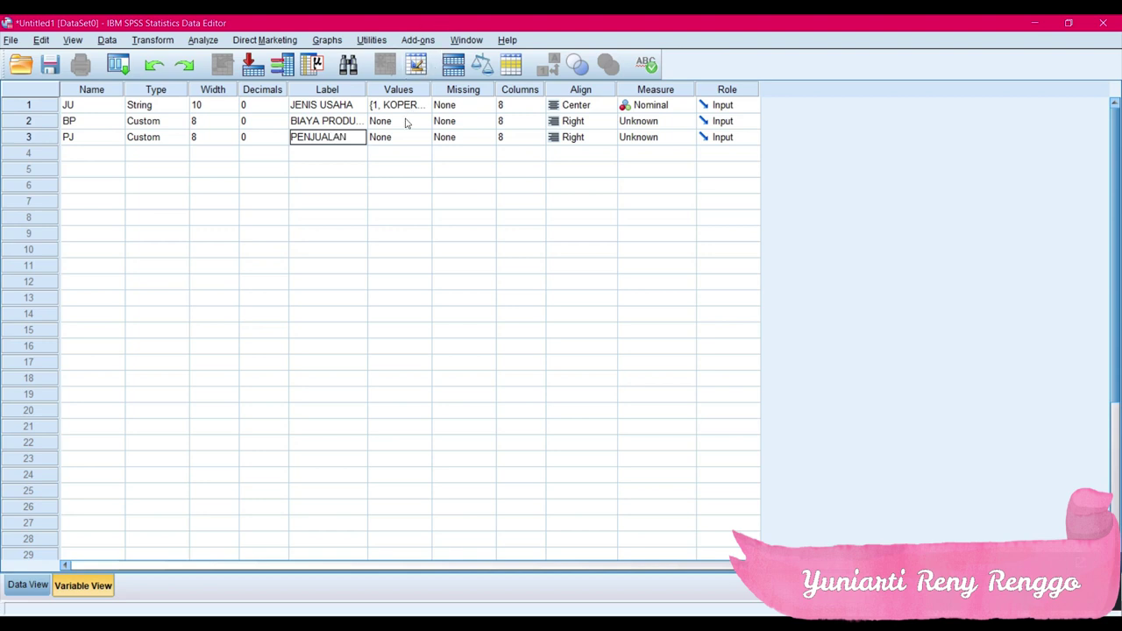
{"action": "left_click", "coordinate": [405, 126]}
{"action": "left_click", "coordinate": [423, 122]}
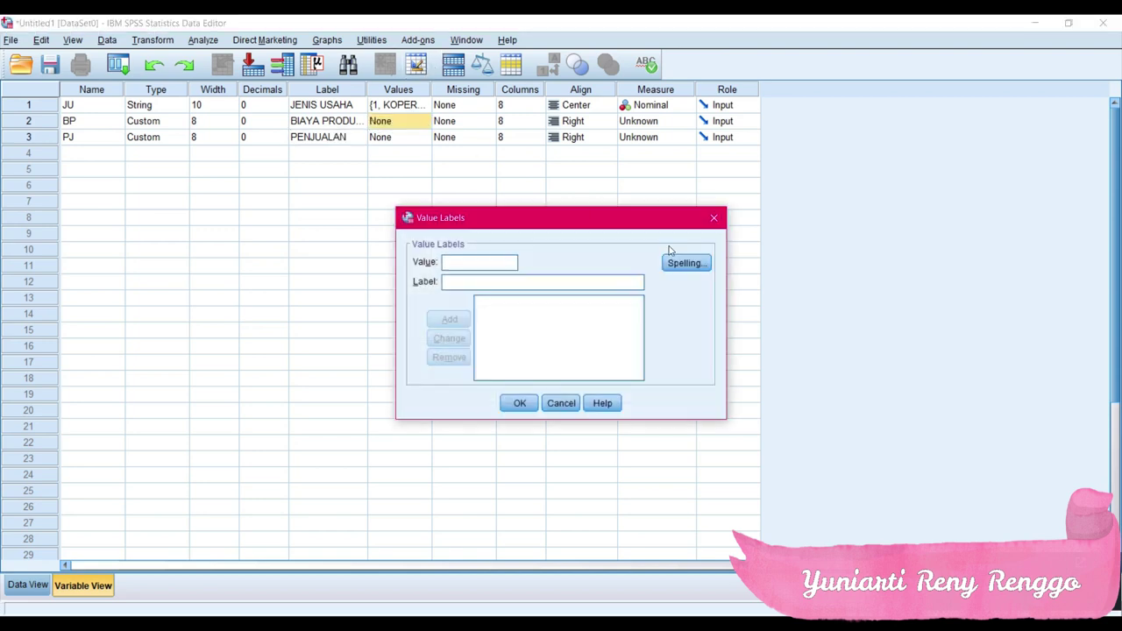
{"action": "left_click", "coordinate": [714, 219]}
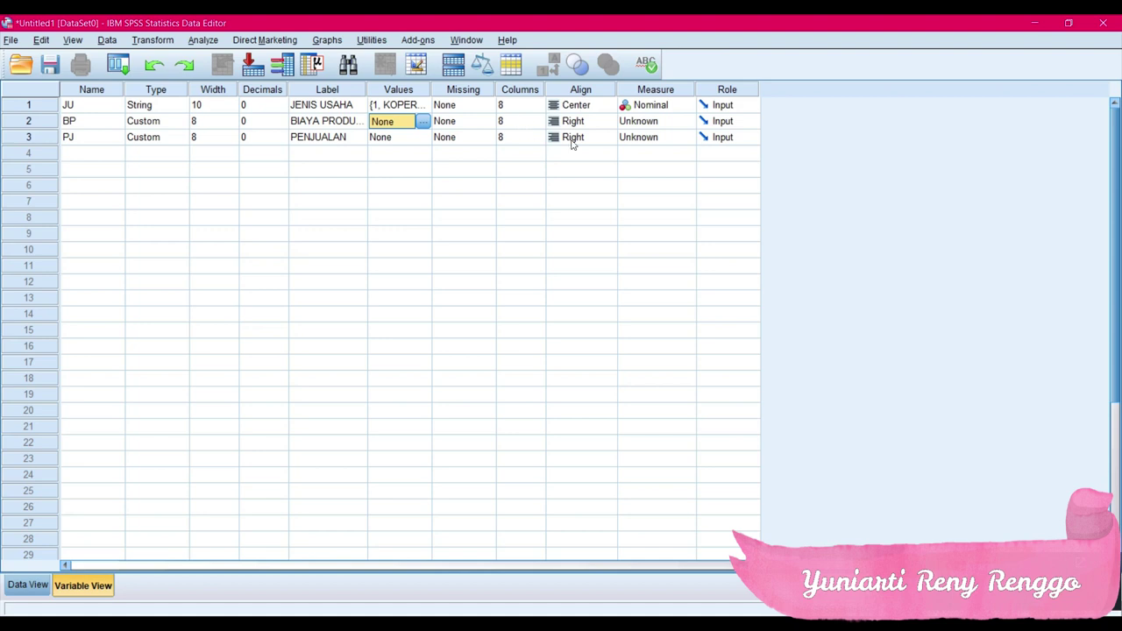
- Set the alignment of the BP and PJ variables to Center
{"action": "left_click", "coordinate": [595, 124]}
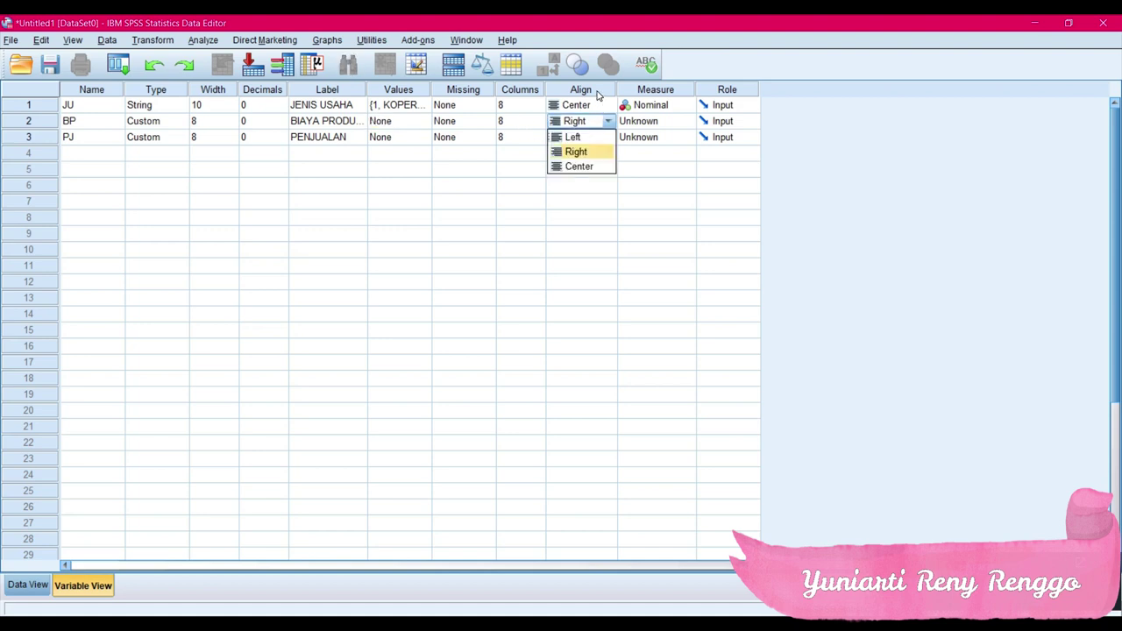
{"action": "left_click", "coordinate": [593, 167]}
{"action": "left_click", "coordinate": [605, 138]}
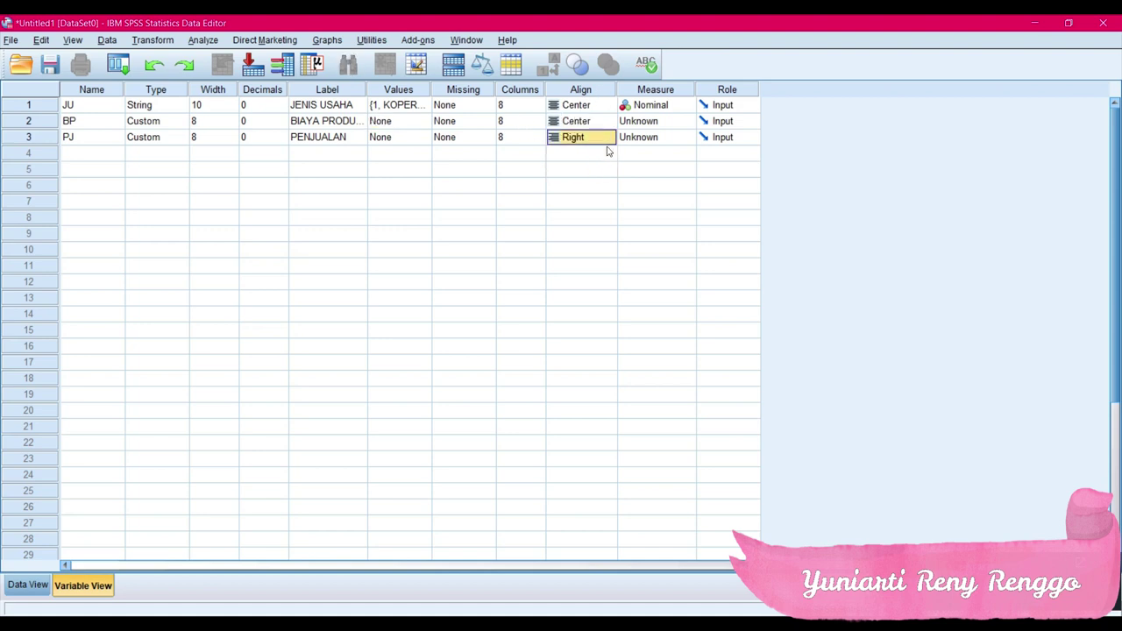
{"action": "left_click", "coordinate": [607, 137]}
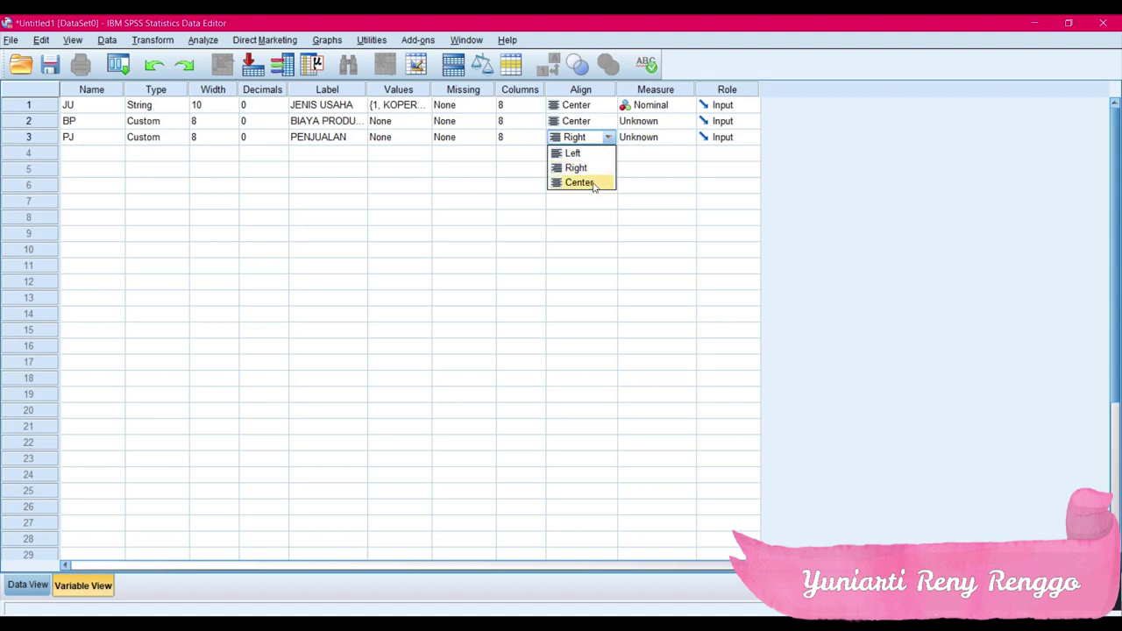
{"action": "left_click", "coordinate": [595, 184]}
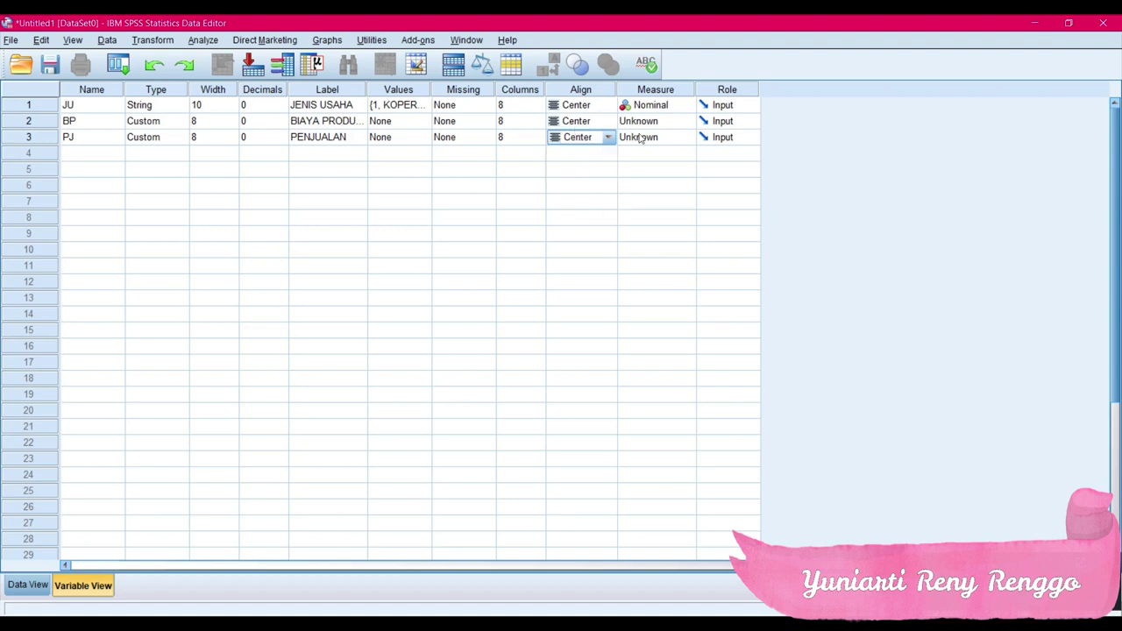
- Set the measurement level of the BP and PJ variables to Scale
{"action": "left_click", "coordinate": [659, 123]}
{"action": "left_click", "coordinate": [687, 120]}
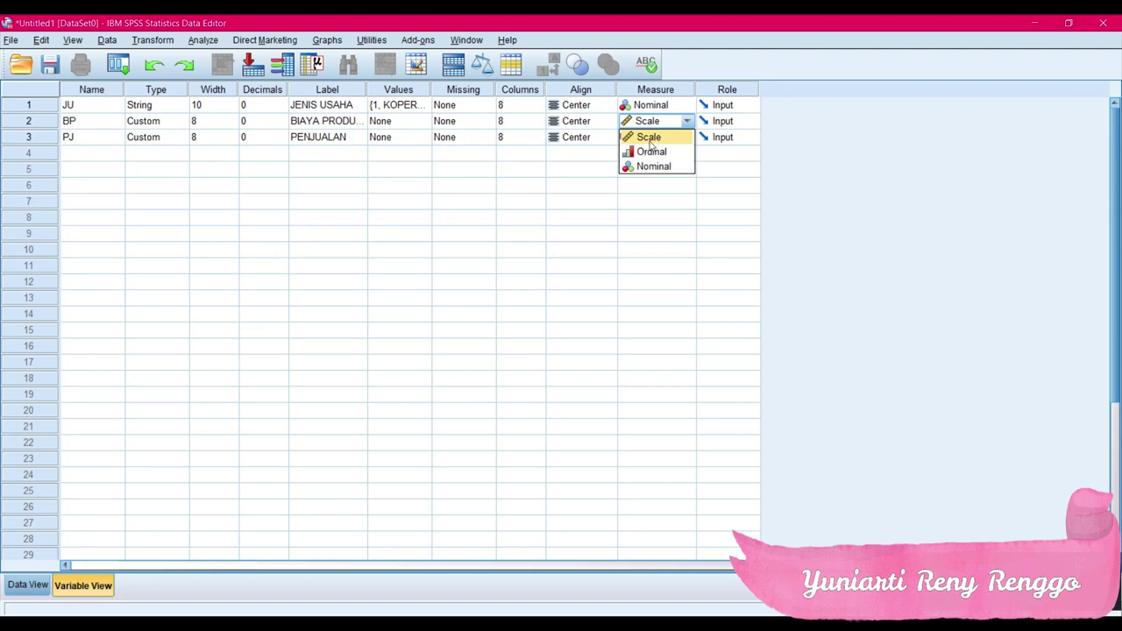
{"action": "left_click", "coordinate": [648, 137]}
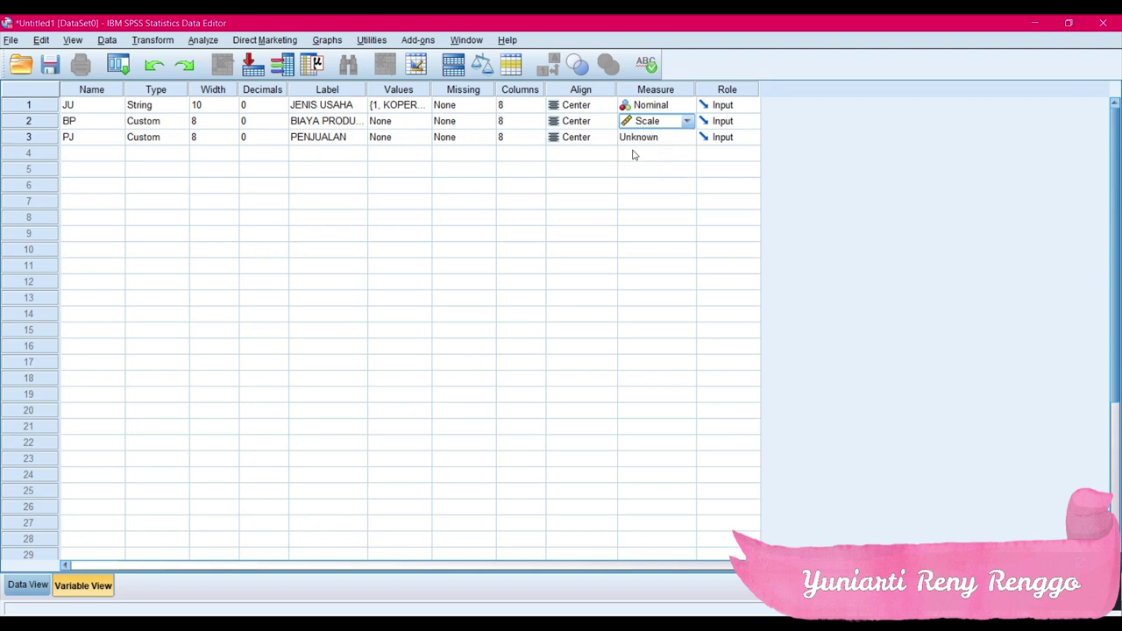
{"action": "left_click", "coordinate": [647, 138]}
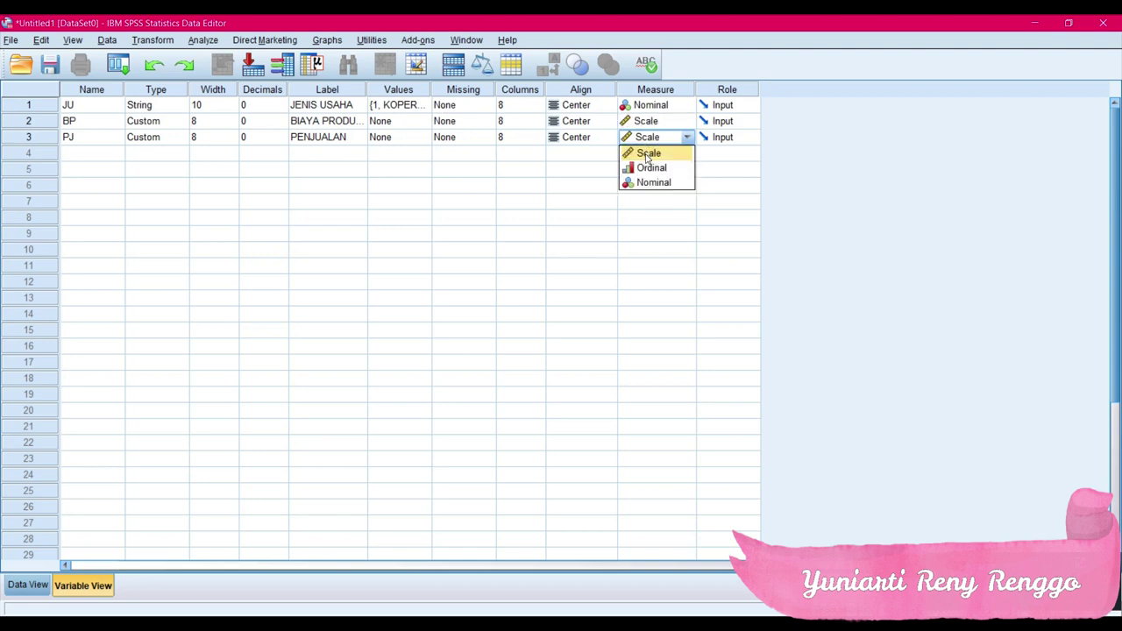
{"action": "left_click", "coordinate": [646, 155]}
{"action": "left_click", "coordinate": [663, 155]}
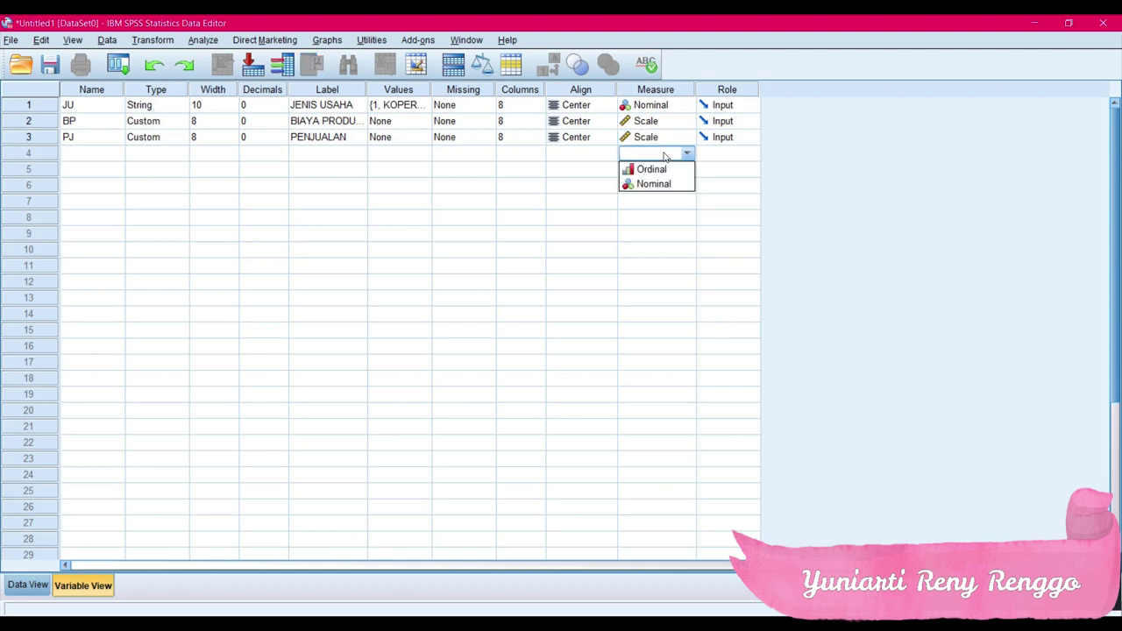
{"action": "left_click", "coordinate": [714, 154]}
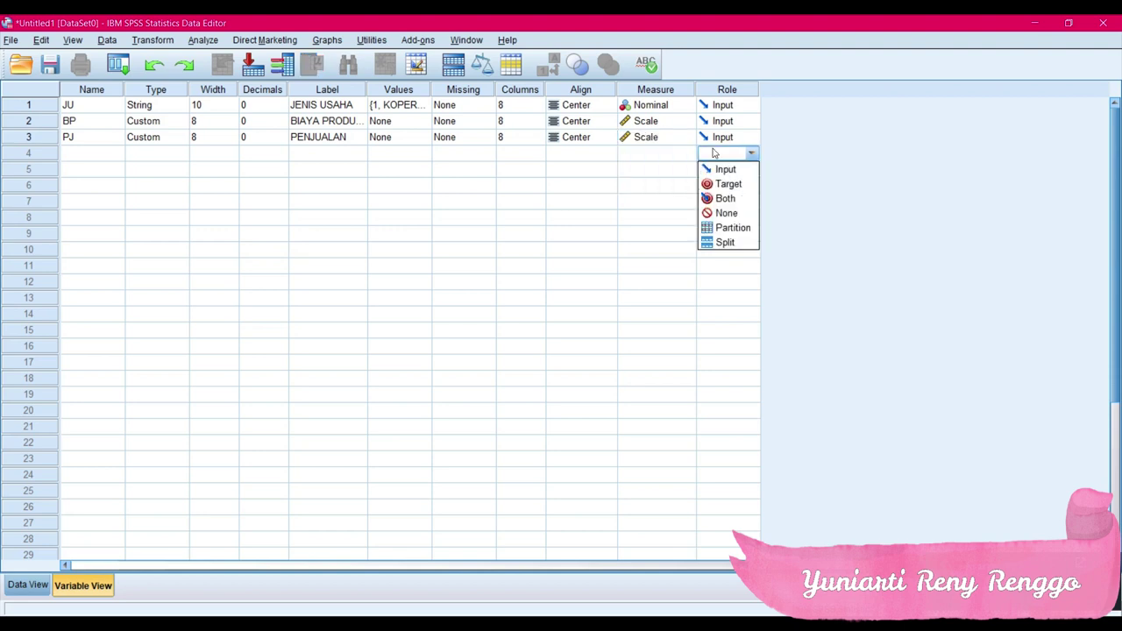
{"action": "left_click", "coordinate": [822, 145]}
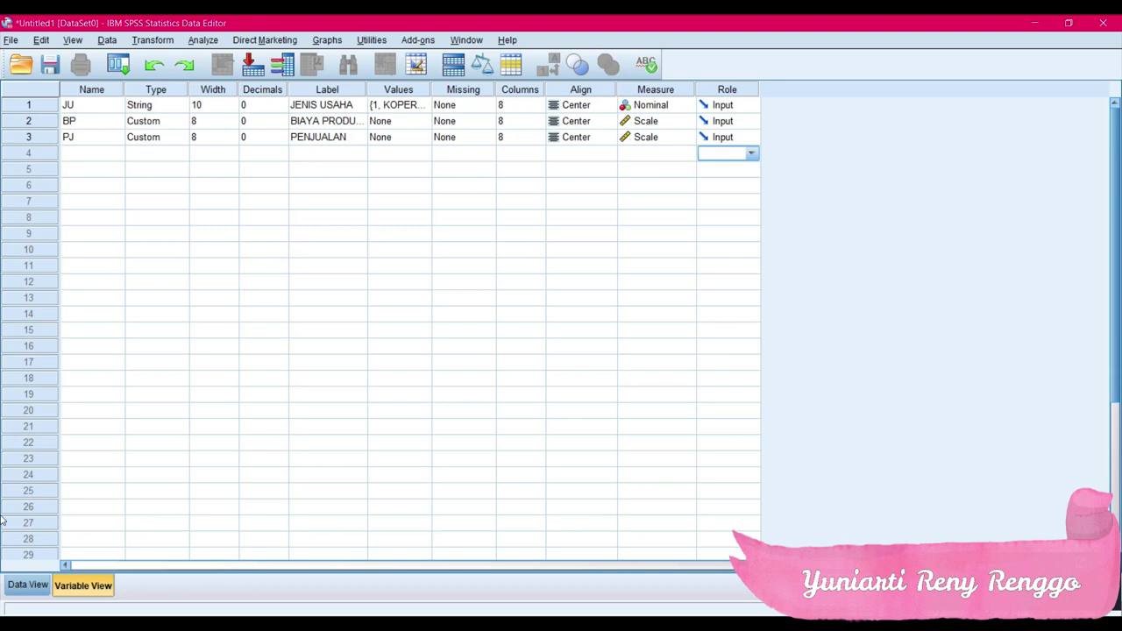
- Try entering 1 as the JU value of the first case in Data View and clear it again
{"action": "left_click", "coordinate": [27, 585]}
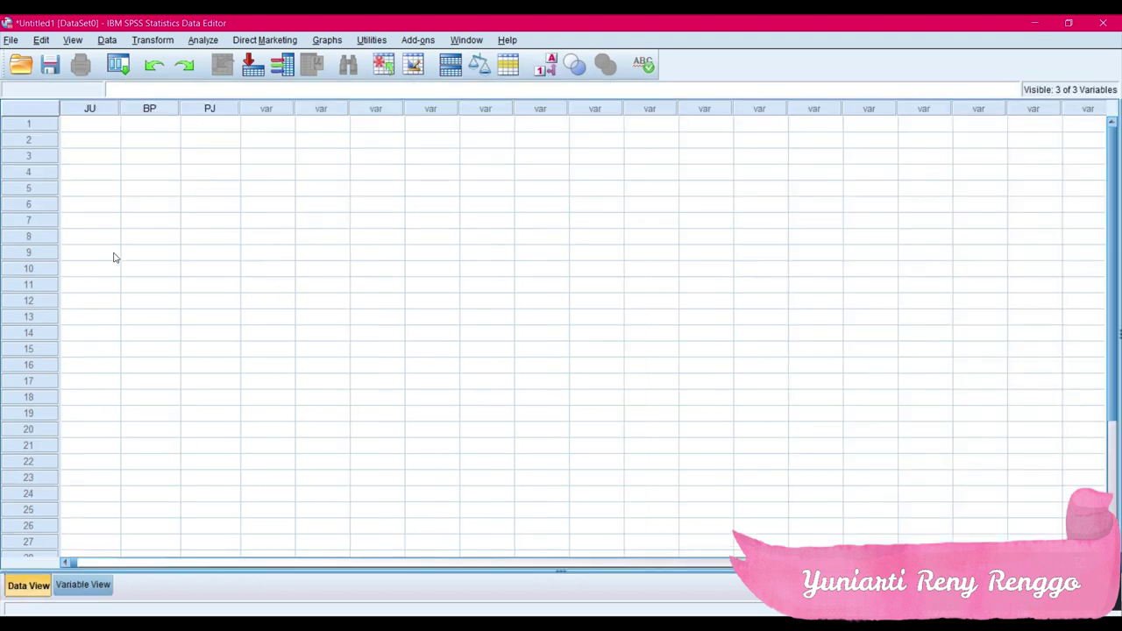
{"action": "left_click", "coordinate": [98, 130]}
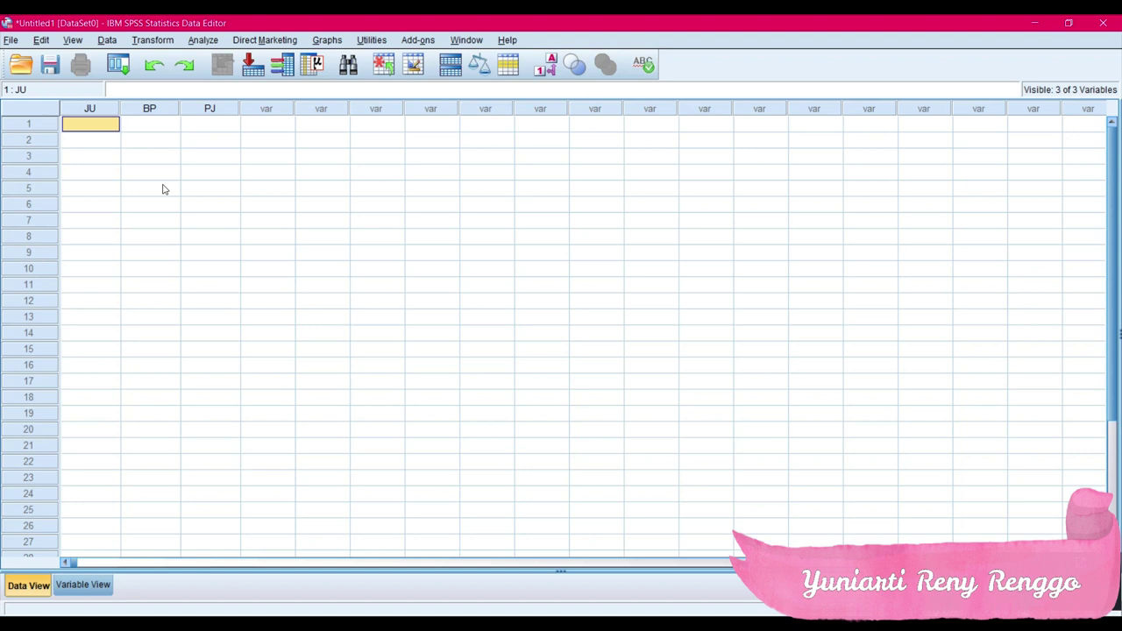
{"action": "type", "text": "1"}
{"action": "key", "text": "Return"}
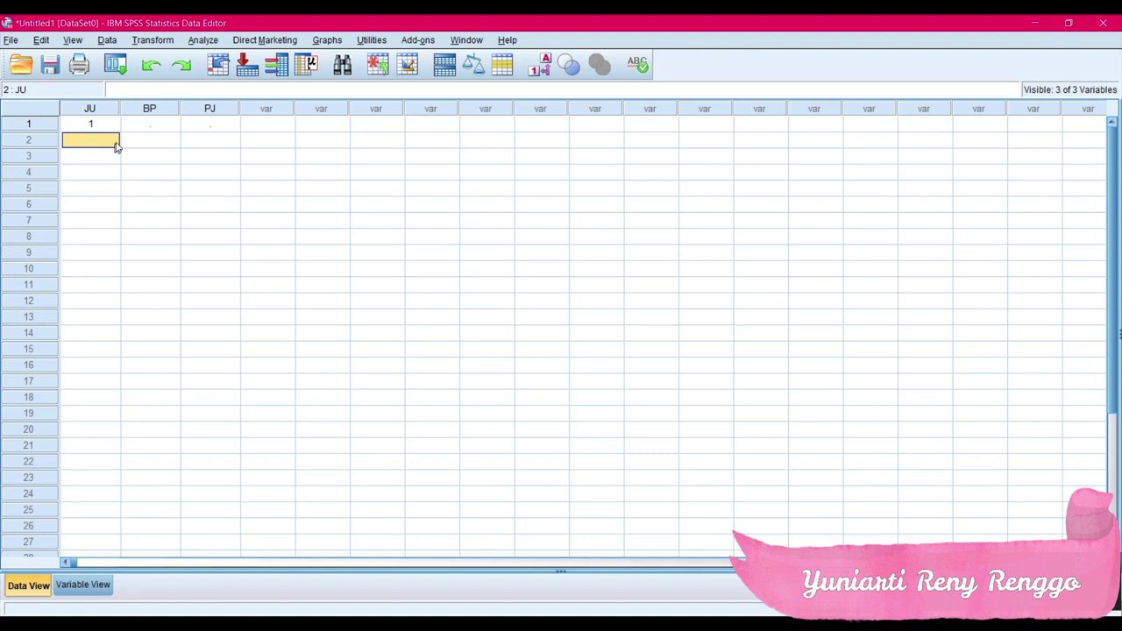
{"action": "left_click", "coordinate": [141, 129]}
{"action": "left_click", "coordinate": [100, 130]}
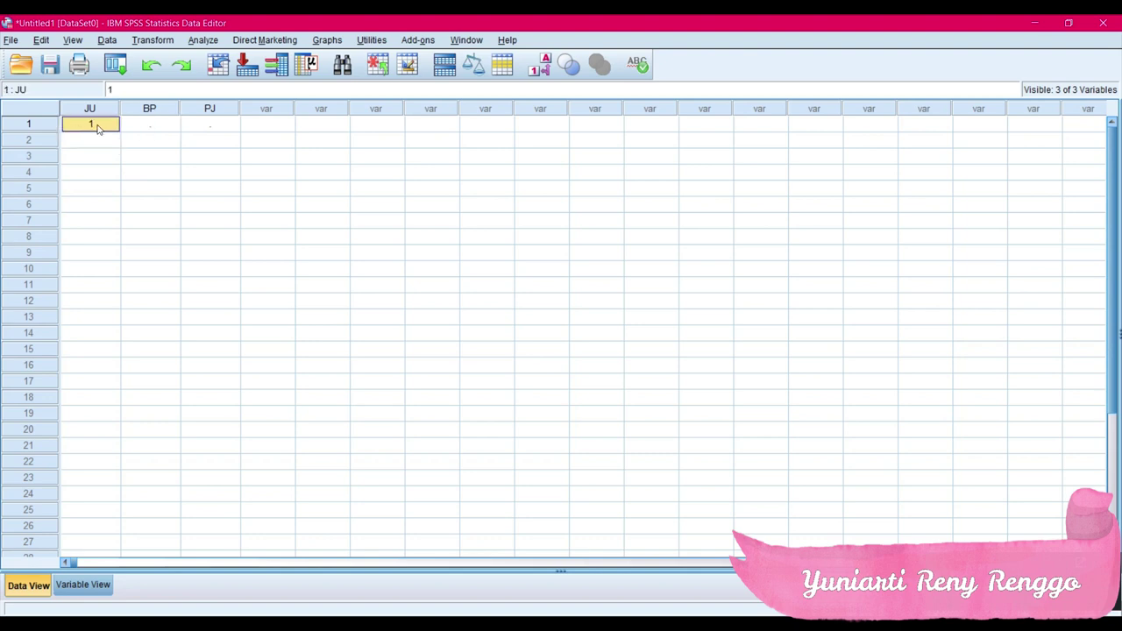
{"action": "key", "text": "BackSpace"}
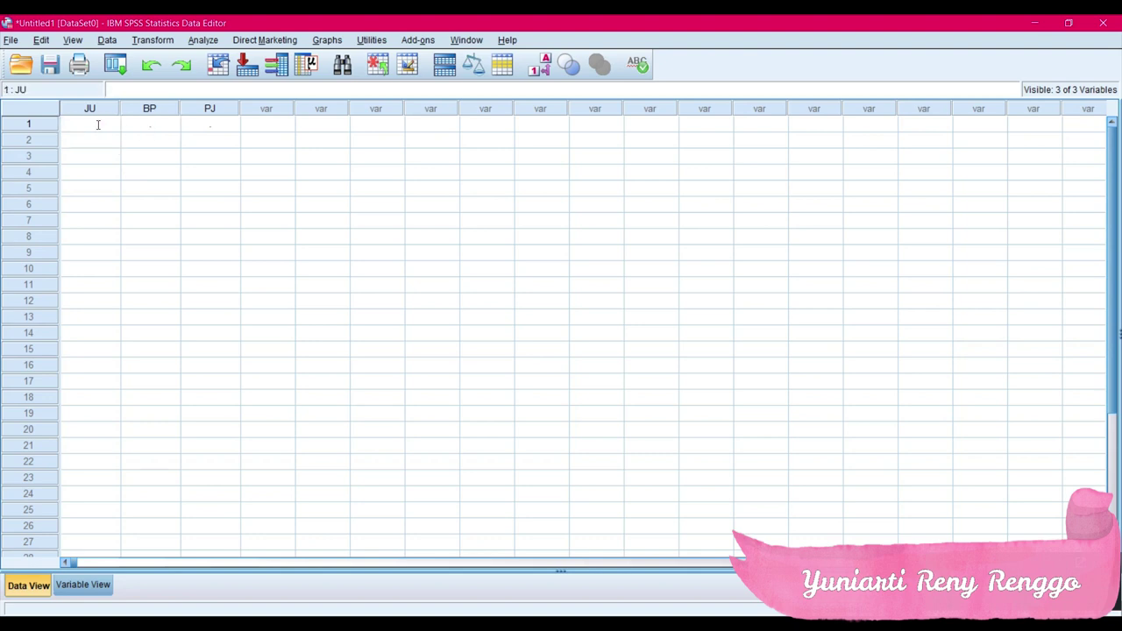
- Remove the KOPERASI and UMKM value labels from the JU variable in Variable View and return to Data View
{"action": "left_click", "coordinate": [96, 586]}
{"action": "double_click", "coordinate": [421, 315]}
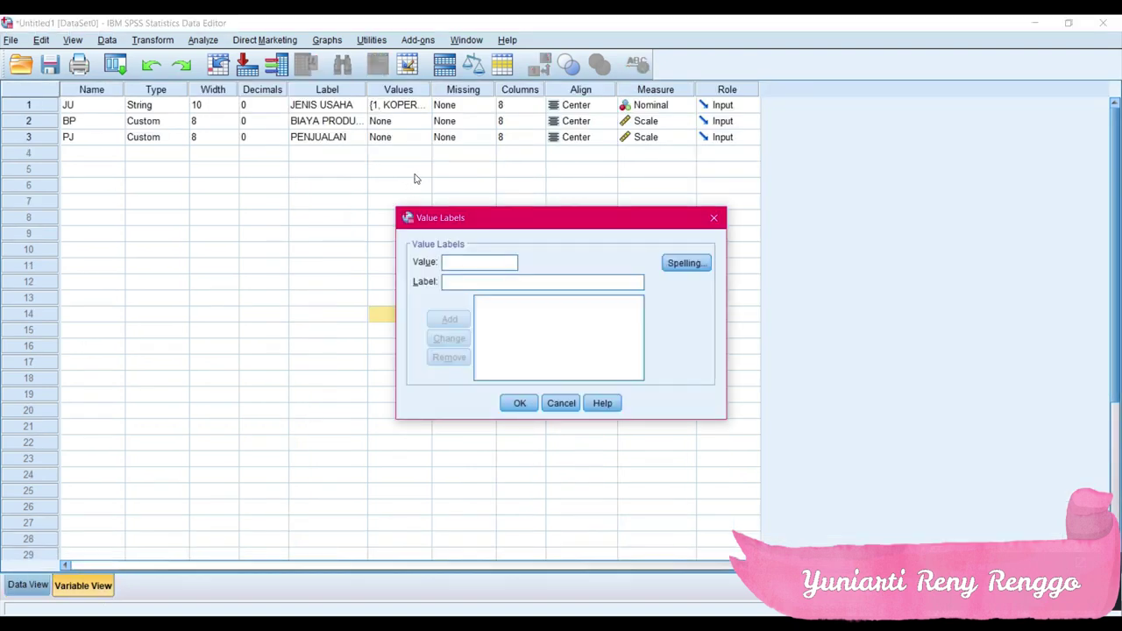
{"action": "left_click", "coordinate": [711, 220]}
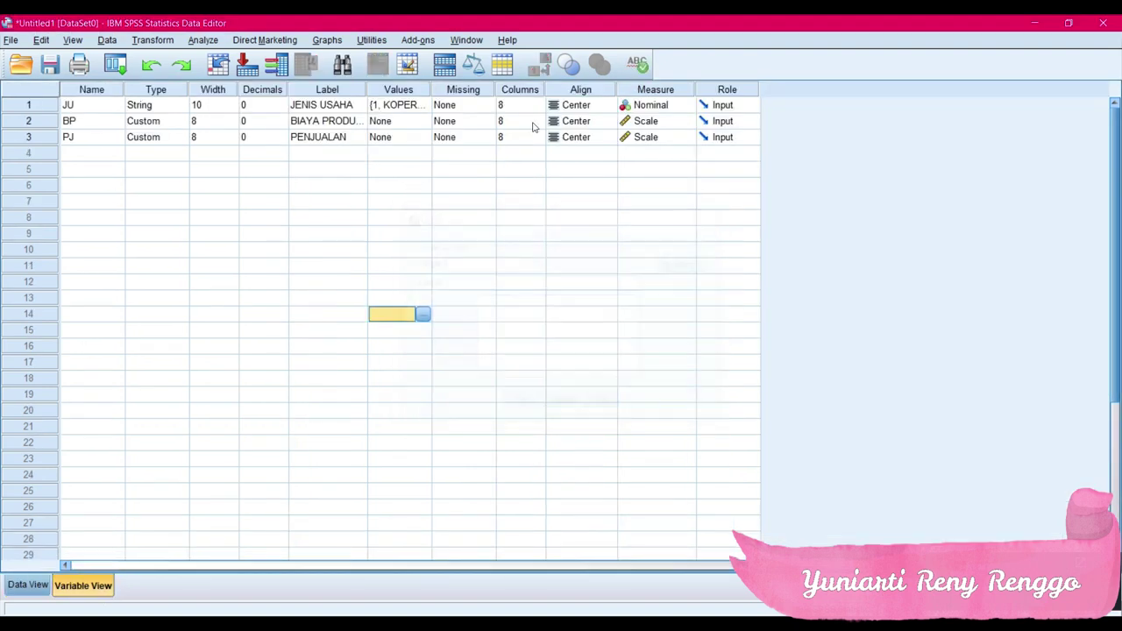
{"action": "left_click", "coordinate": [398, 106]}
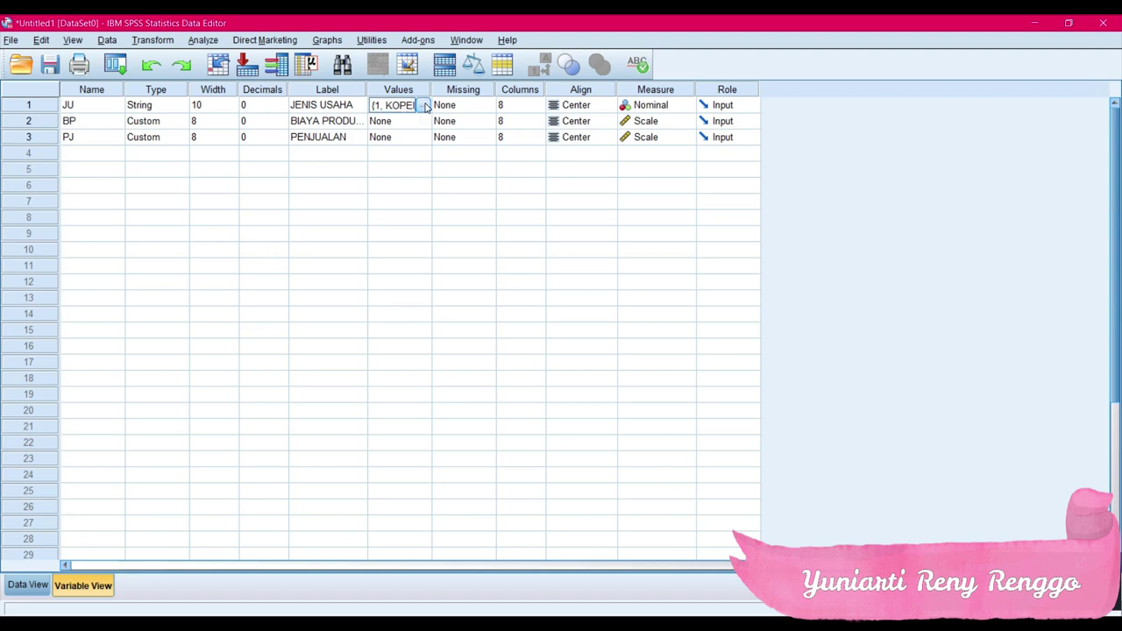
{"action": "left_click", "coordinate": [424, 105]}
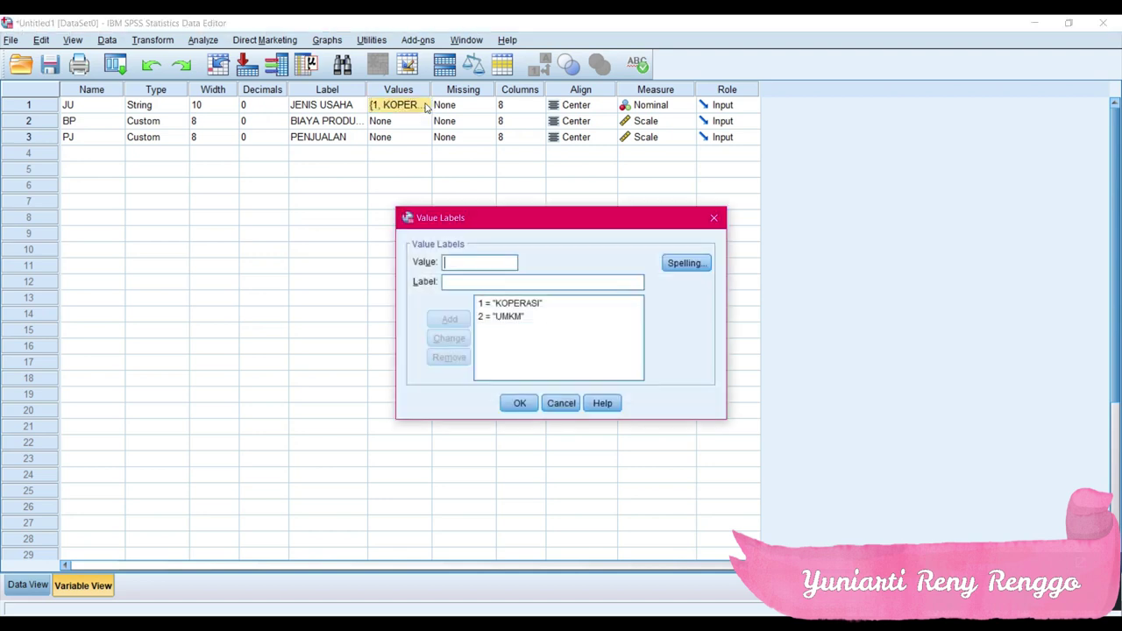
{"action": "left_click", "coordinate": [504, 303]}
{"action": "left_click", "coordinate": [449, 358]}
{"action": "left_click", "coordinate": [498, 303]}
{"action": "left_click", "coordinate": [450, 360]}
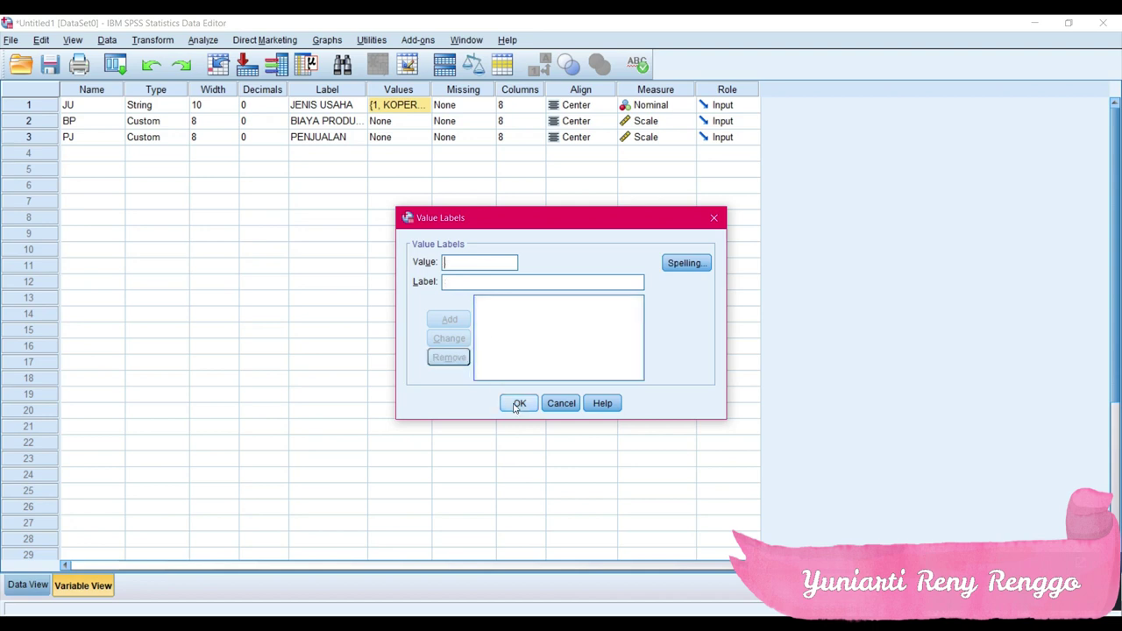
{"action": "left_click", "coordinate": [518, 404]}
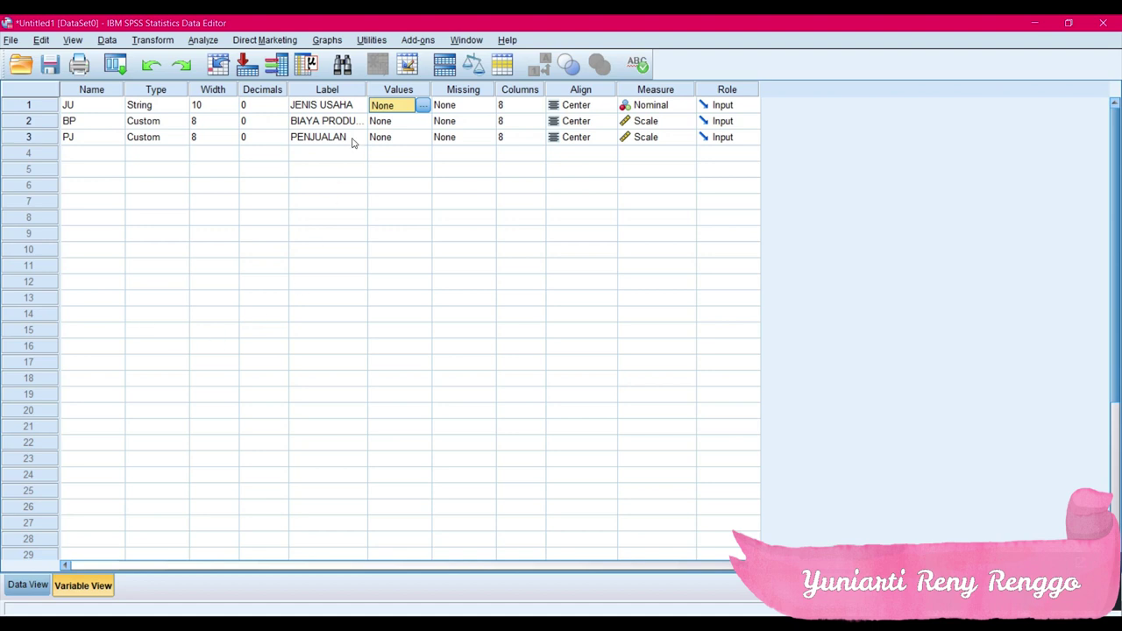
{"action": "left_click", "coordinate": [255, 333]}
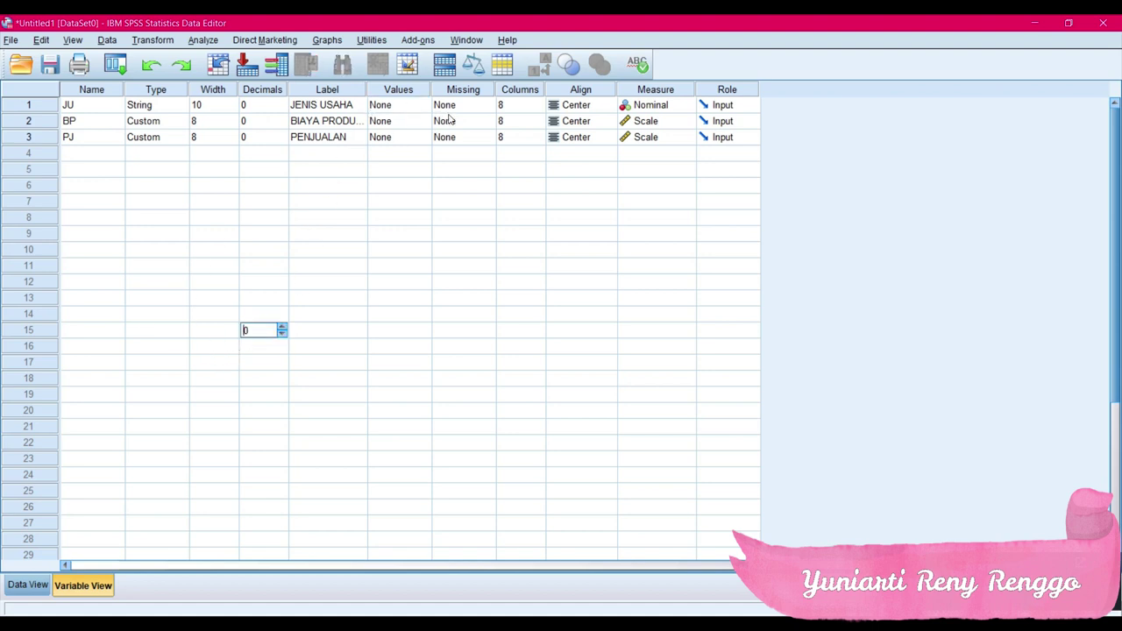
{"action": "left_click", "coordinate": [390, 109]}
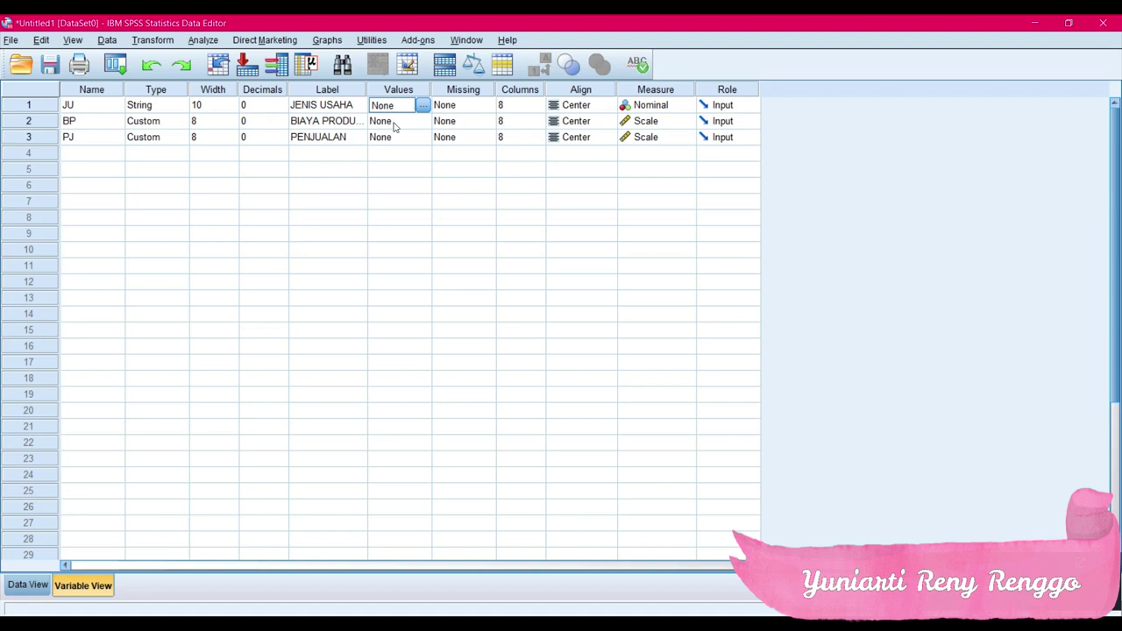
{"action": "left_click", "coordinate": [34, 586]}
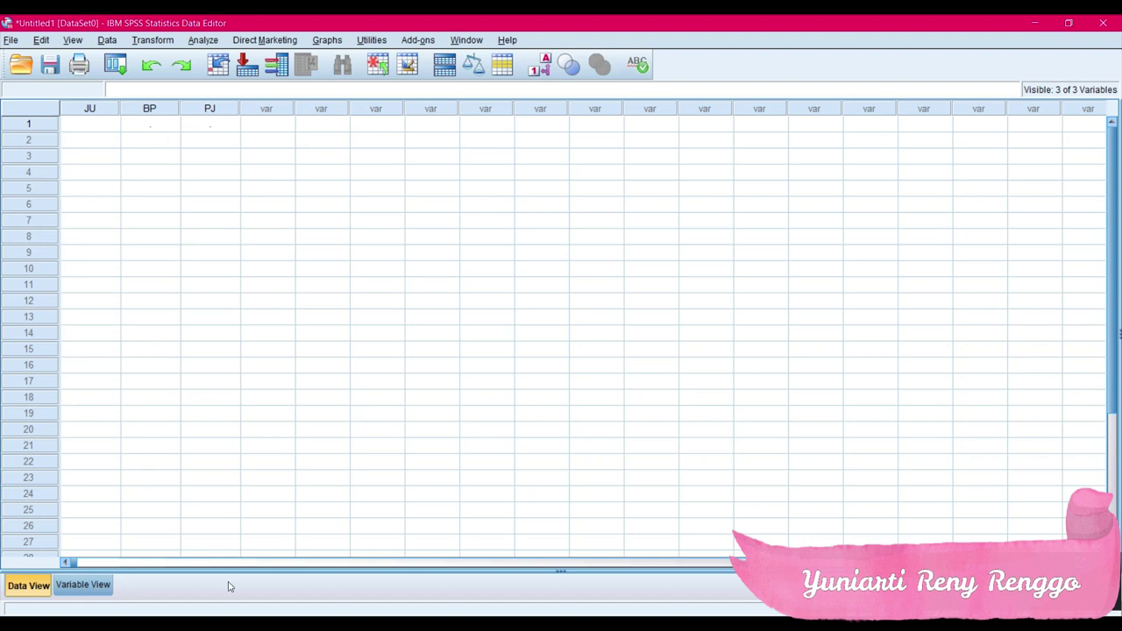
- Switch to Excel and copy the business type, production cost and sales data in B2:D21
{"action": "key", "text": "alt+Tab"}
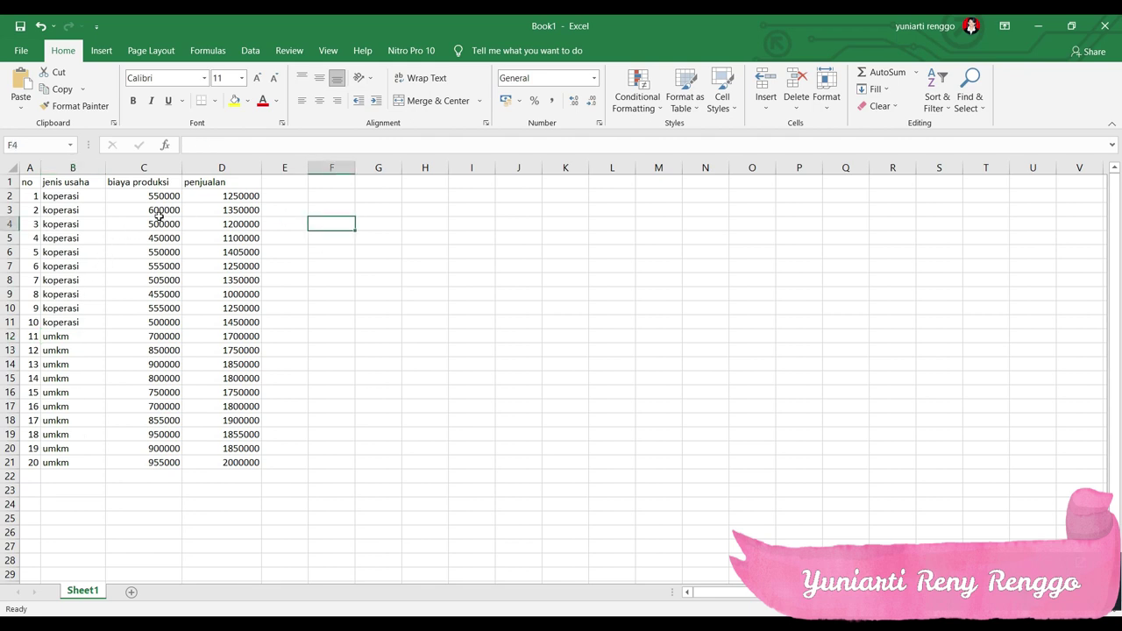
{"action": "left_click_drag", "start_coordinate": [72, 195], "coordinate": [235, 466]}
{"action": "right_click", "coordinate": [138, 270]}
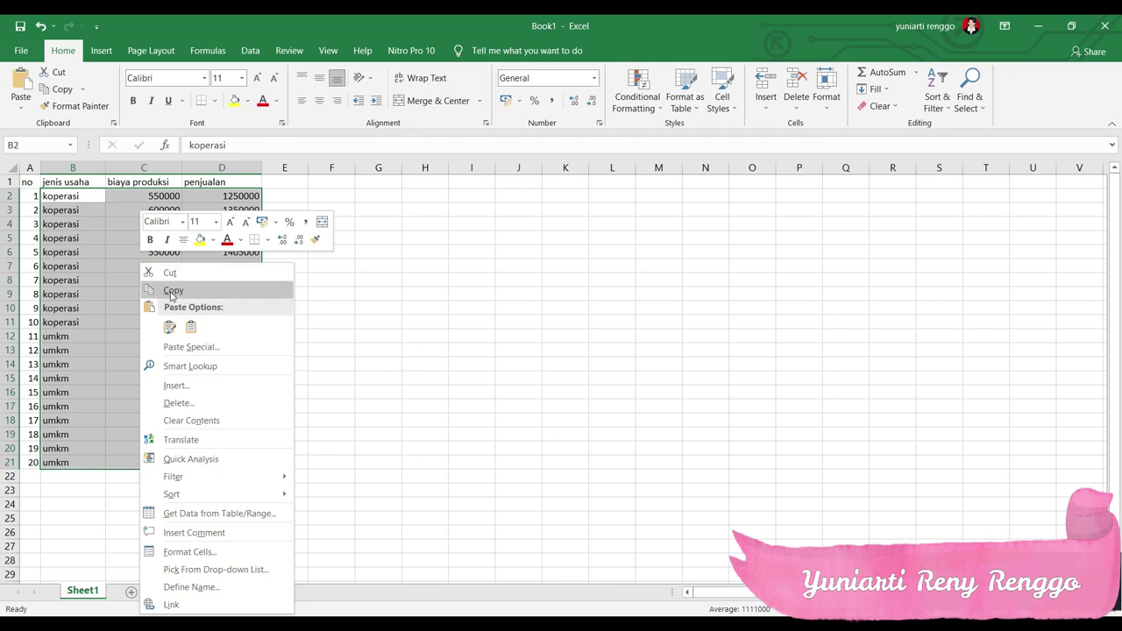
{"action": "left_click", "coordinate": [171, 293]}
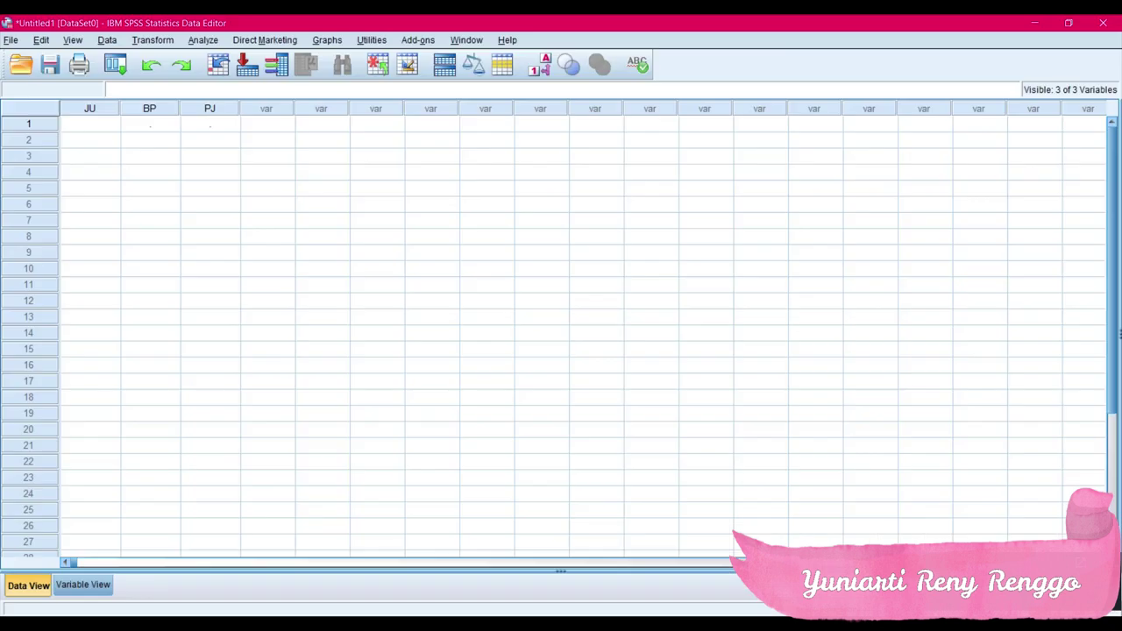
- Paste the copied Excel data into the JU, BP and PJ columns in SPSS, starting at the first case
{"action": "left_click", "coordinate": [95, 128]}
{"action": "right_click", "coordinate": [94, 128]}
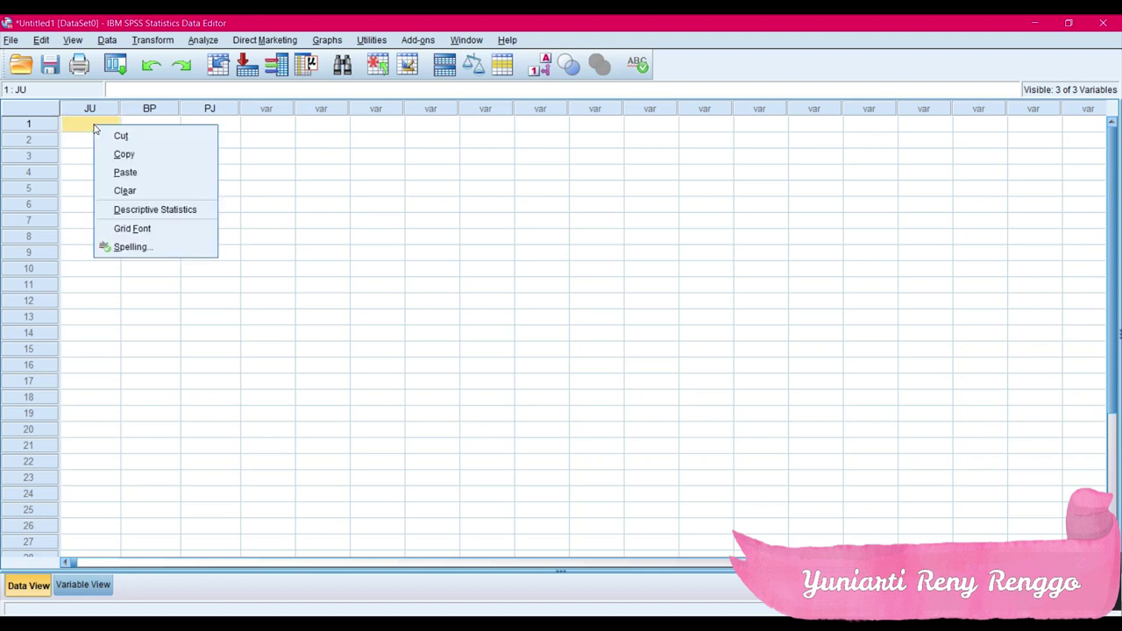
{"action": "left_click", "coordinate": [132, 173]}
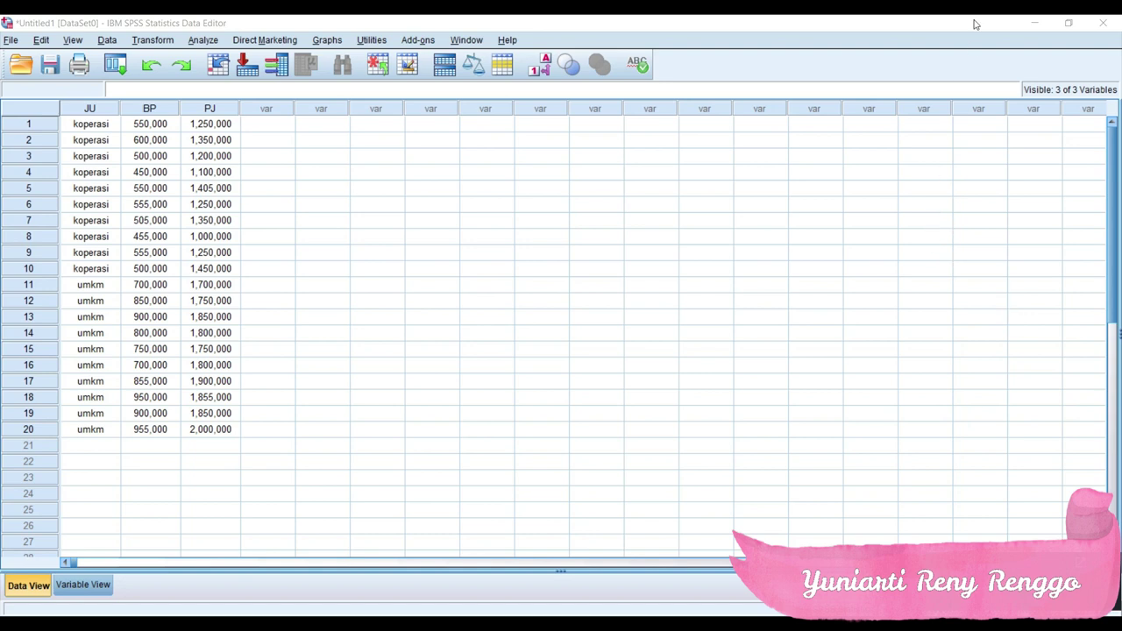
- Set up a Frequencies analysis from Descriptive Statistics with PENJUALAN [PJ] as the analysed variable
{"action": "left_click", "coordinate": [207, 41]}
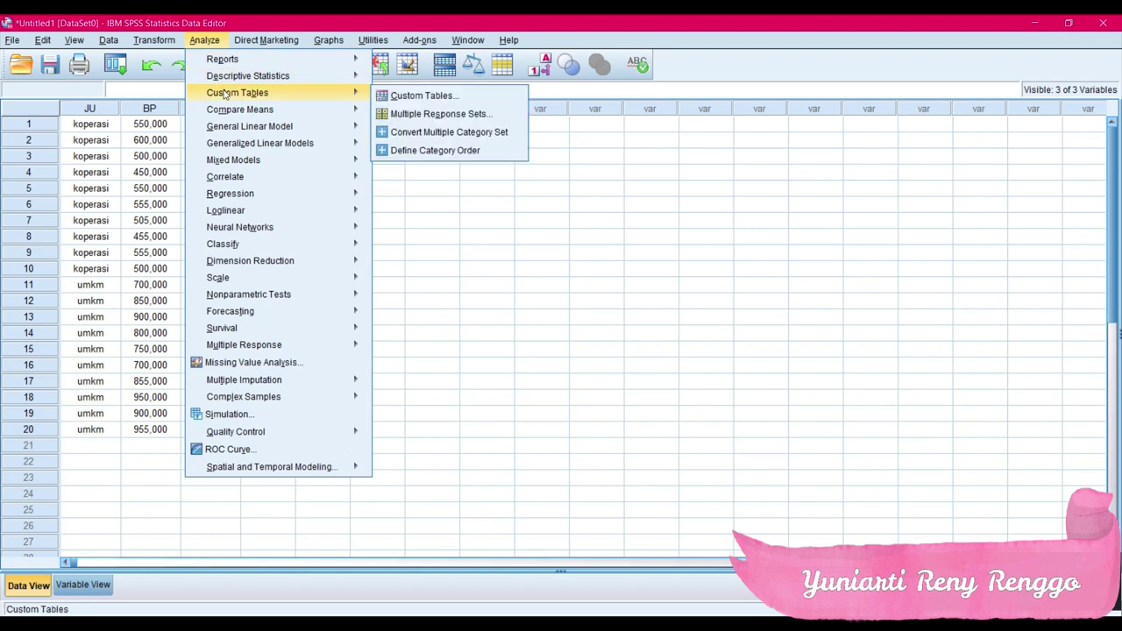
{"action": "mouse_move", "coordinate": [320, 76]}
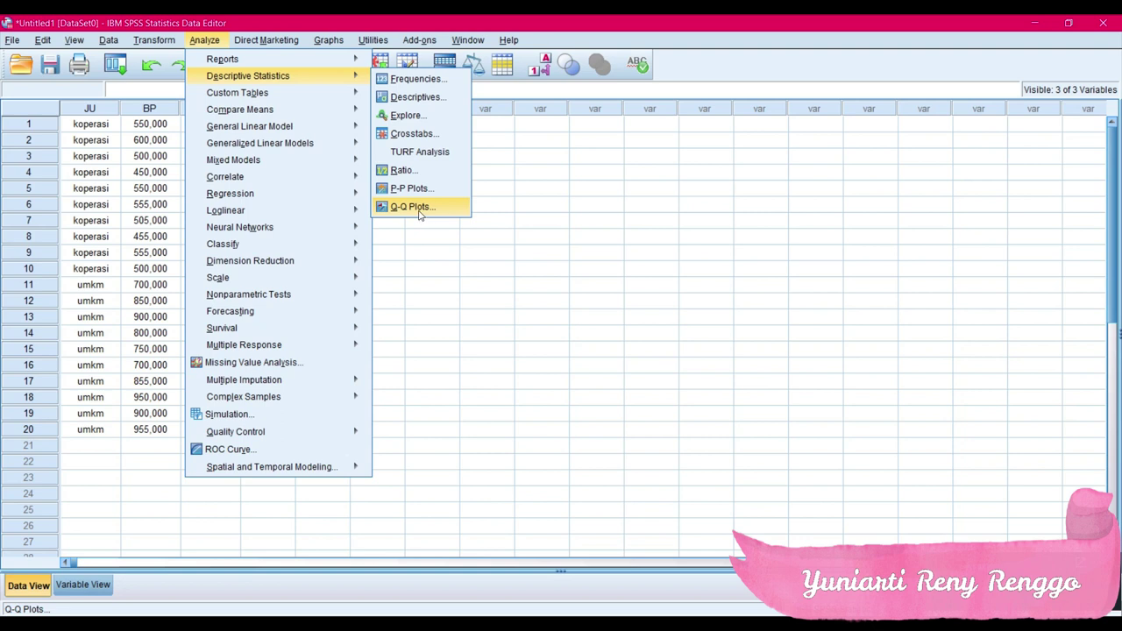
{"action": "left_click", "coordinate": [430, 80]}
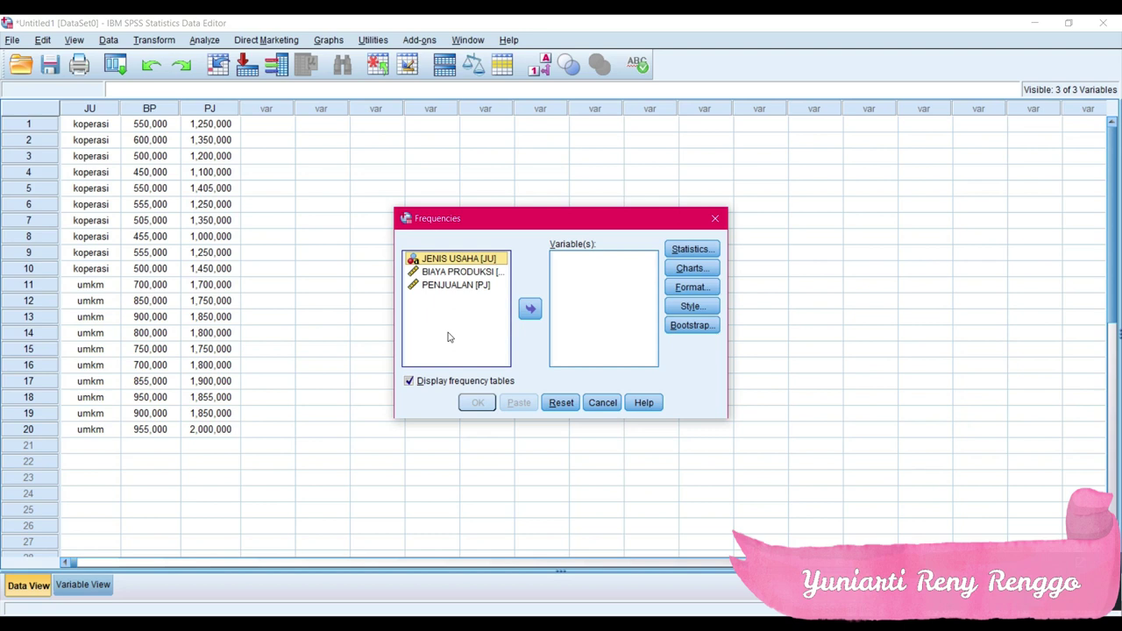
{"action": "left_click", "coordinate": [455, 287]}
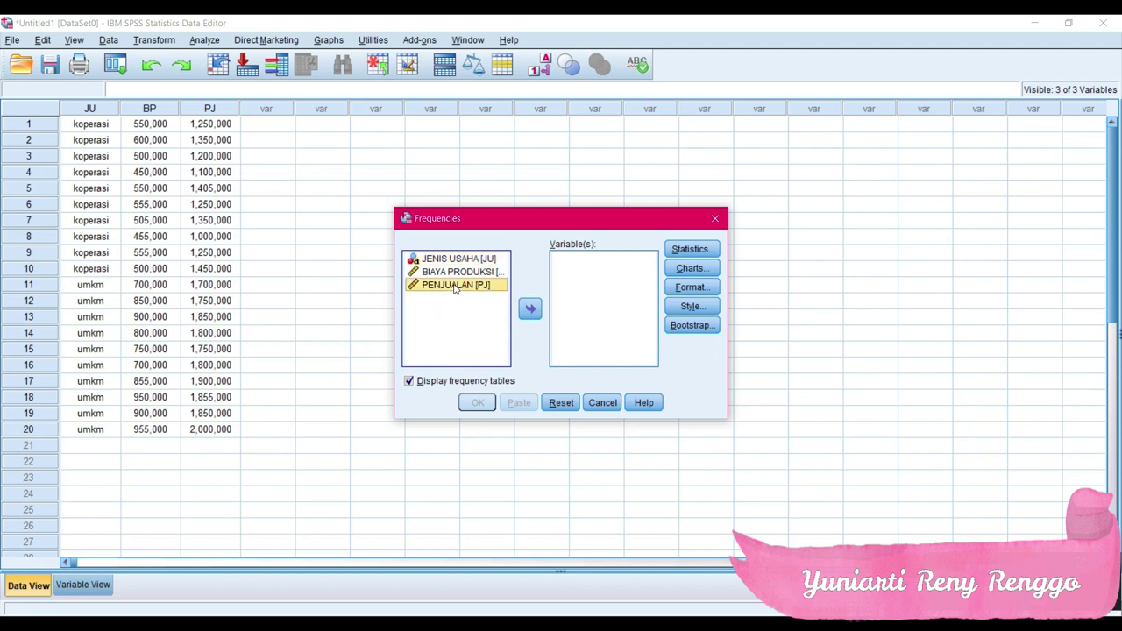
{"action": "left_click", "coordinate": [529, 312]}
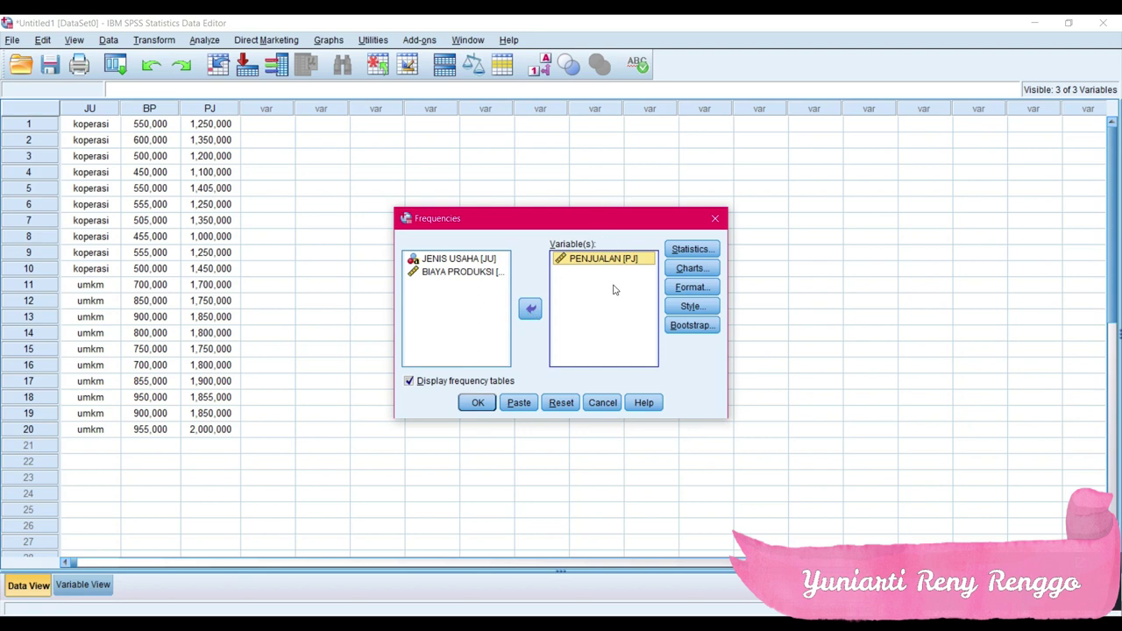
- Request the 10 and 90 percentiles in the Frequencies statistics
{"action": "left_click", "coordinate": [697, 250]}
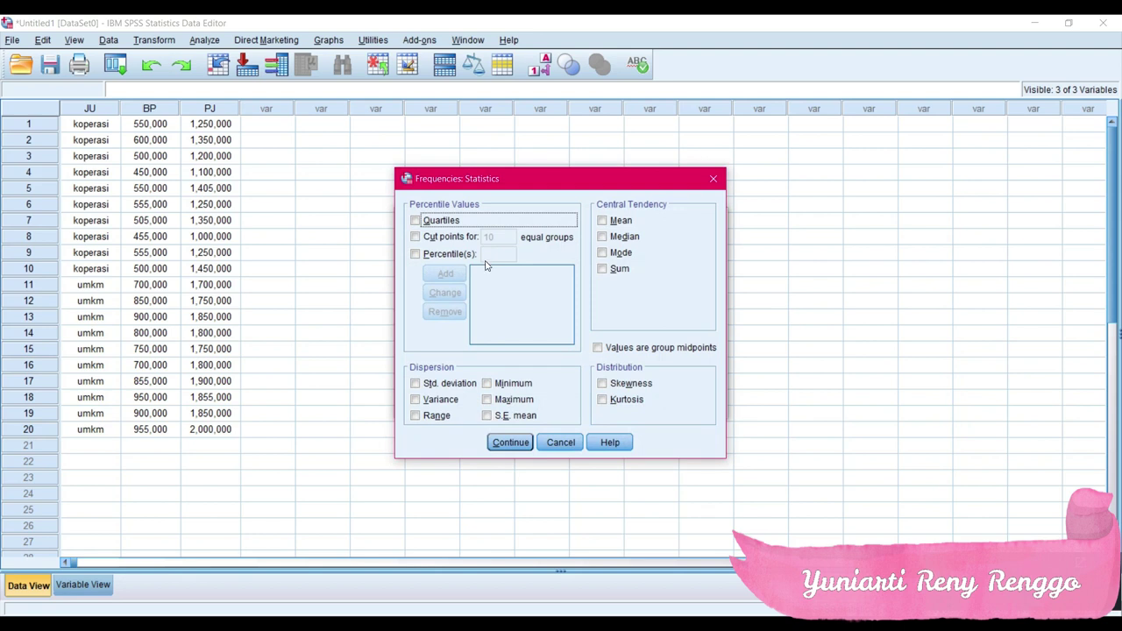
{"action": "left_click", "coordinate": [415, 255]}
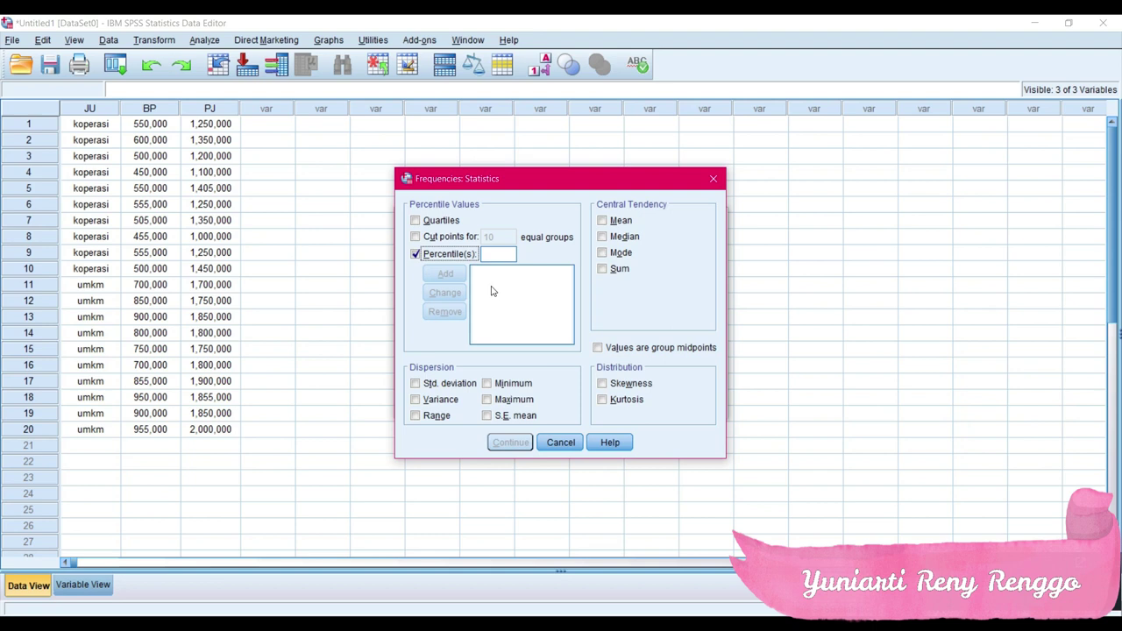
{"action": "left_click", "coordinate": [504, 253]}
{"action": "type", "text": "10"}
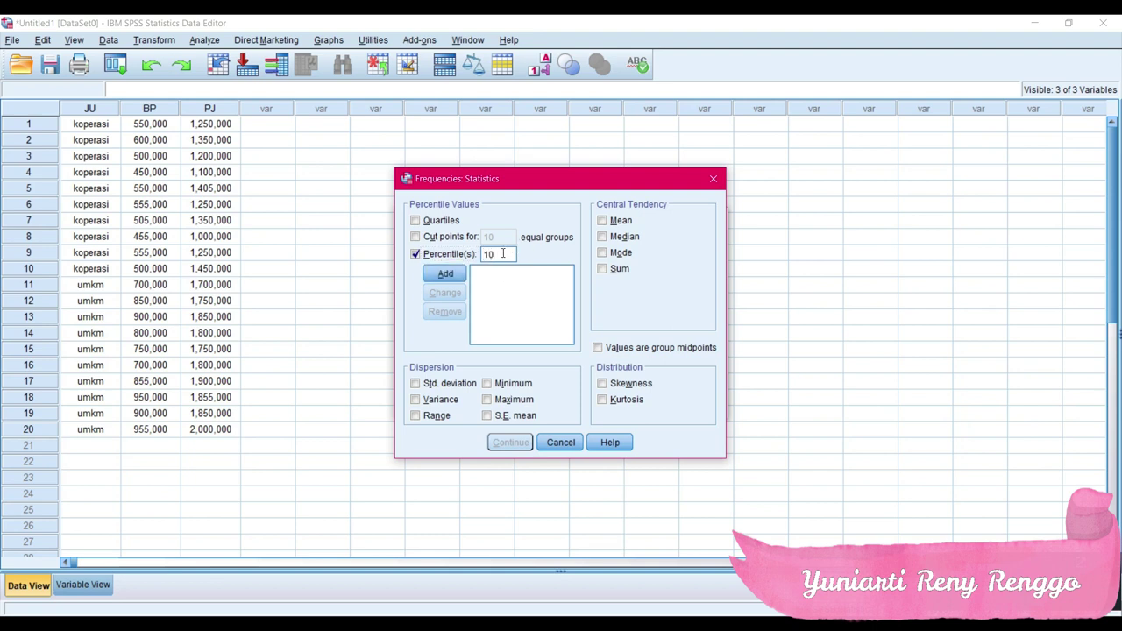
{"action": "left_click", "coordinate": [445, 273]}
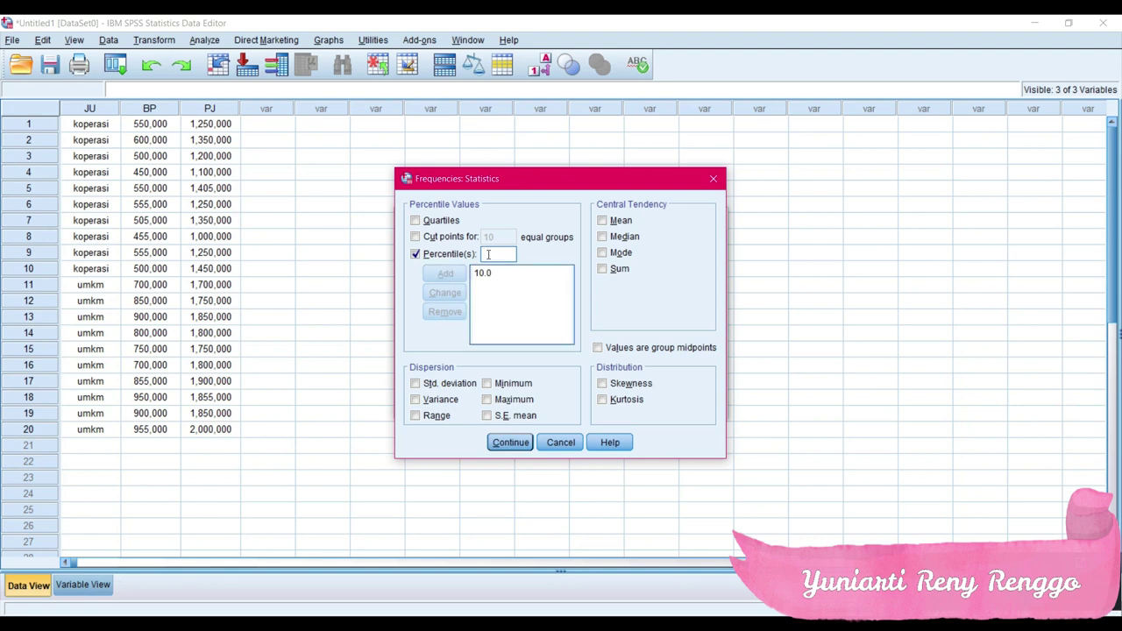
{"action": "type", "text": "90"}
{"action": "left_click", "coordinate": [445, 274]}
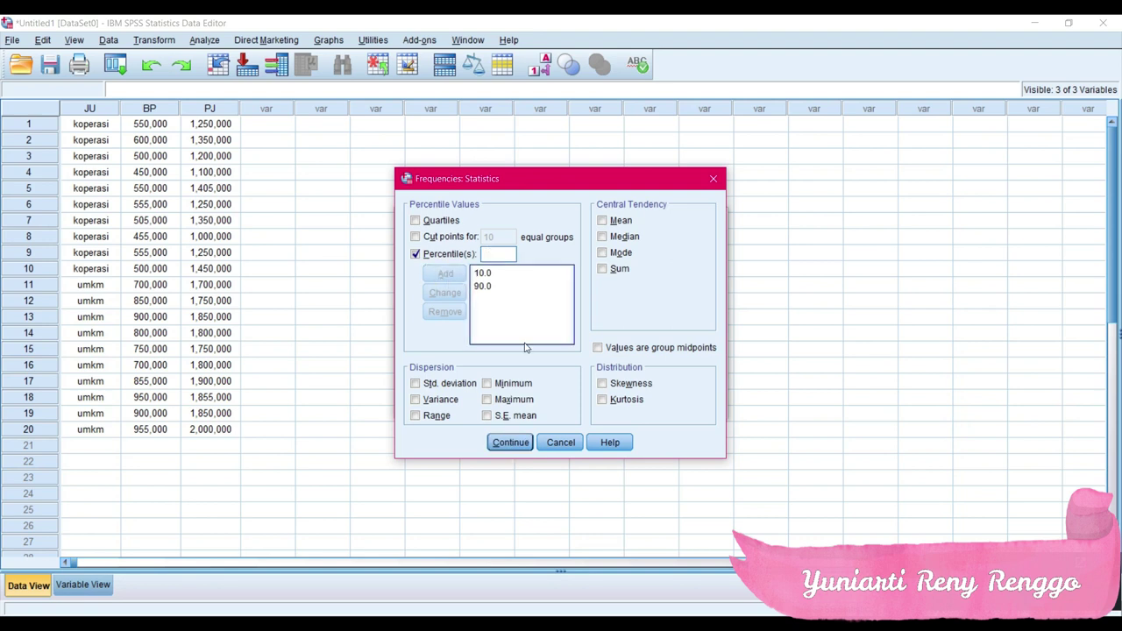
- Enable all dispersion statistics: standard deviation, variance, range, minimum, maximum and S.E. mean
{"action": "left_click", "coordinate": [417, 385]}
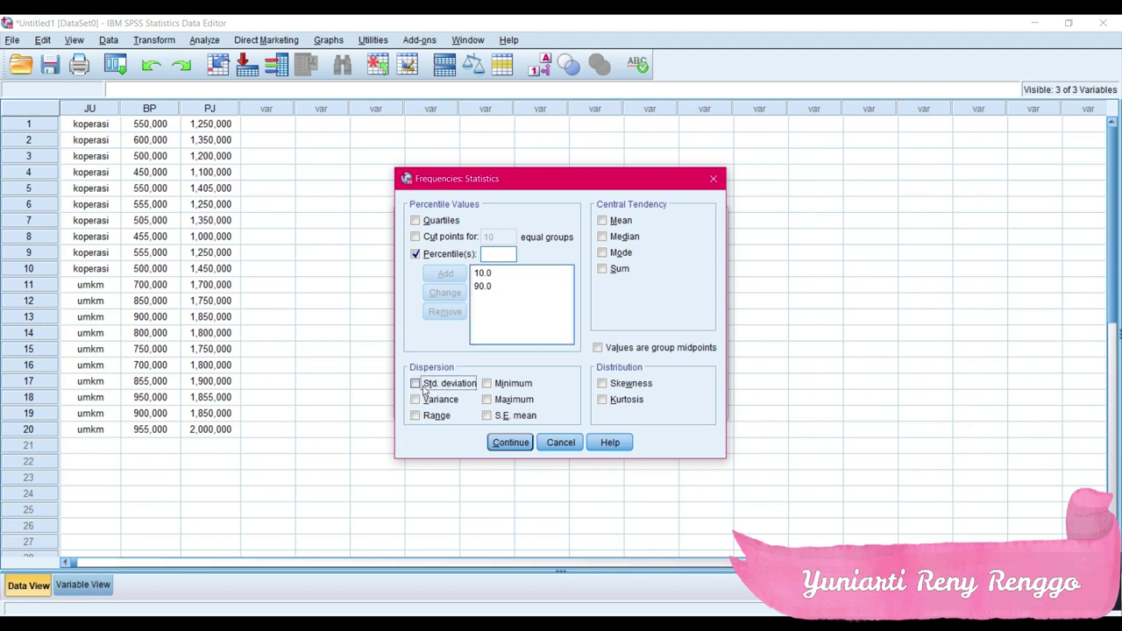
{"action": "left_click", "coordinate": [438, 400]}
{"action": "left_click", "coordinate": [425, 417]}
{"action": "left_click", "coordinate": [489, 384]}
{"action": "left_click", "coordinate": [491, 400]}
{"action": "left_click", "coordinate": [490, 417]}
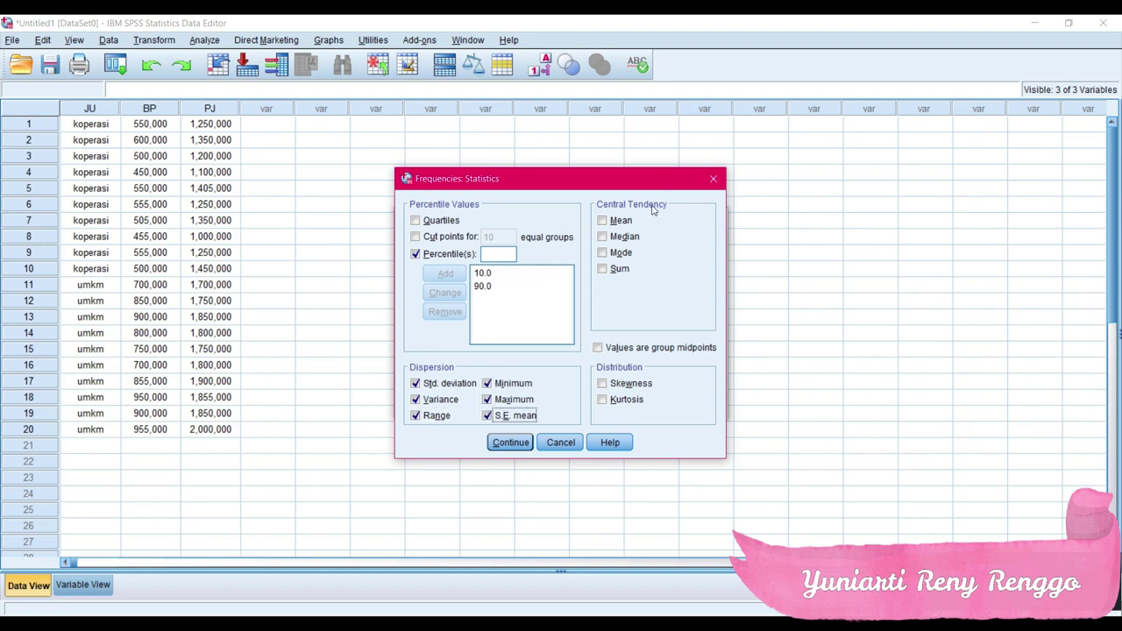
- Add the mean and median plus skewness and kurtosis, and accept the statistics settings
{"action": "left_click", "coordinate": [619, 223]}
{"action": "left_click", "coordinate": [629, 241]}
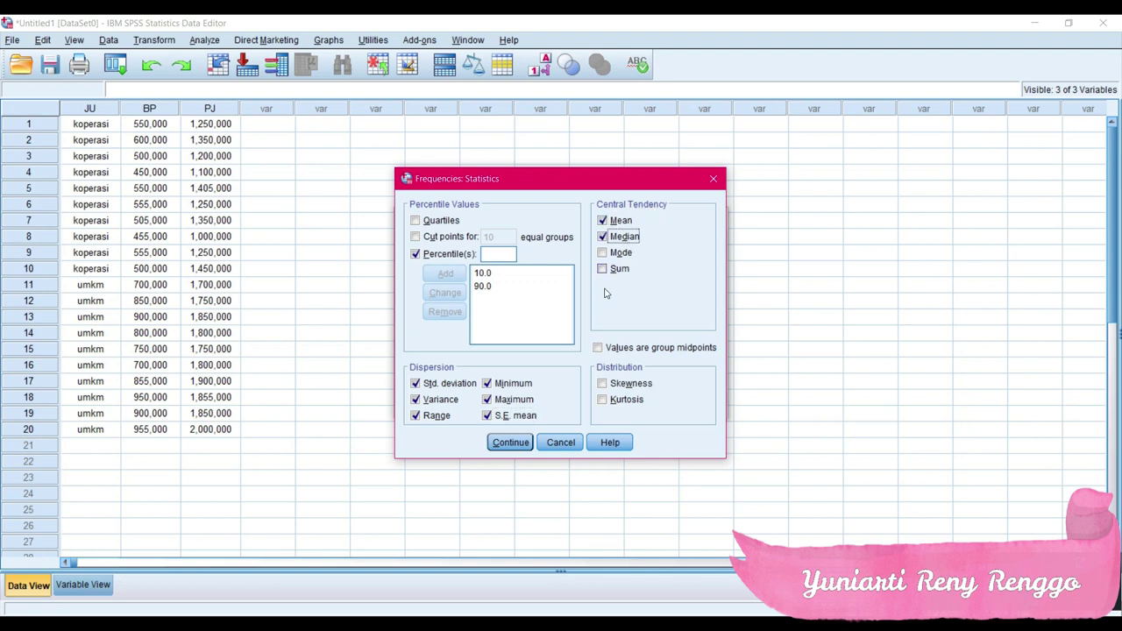
{"action": "left_click", "coordinate": [627, 386]}
{"action": "left_click", "coordinate": [616, 403]}
{"action": "left_click", "coordinate": [512, 443]}
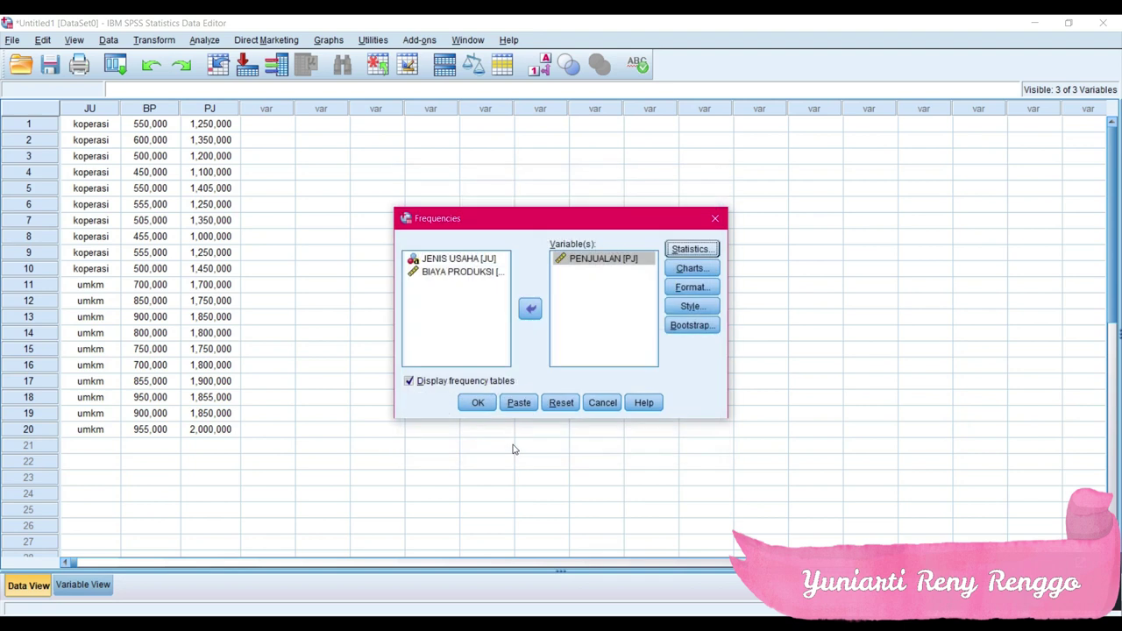
- Choose histograms with the normal curve as the chart type and run the Frequencies analysis
{"action": "left_click", "coordinate": [694, 272]}
{"action": "left_click", "coordinate": [526, 314]}
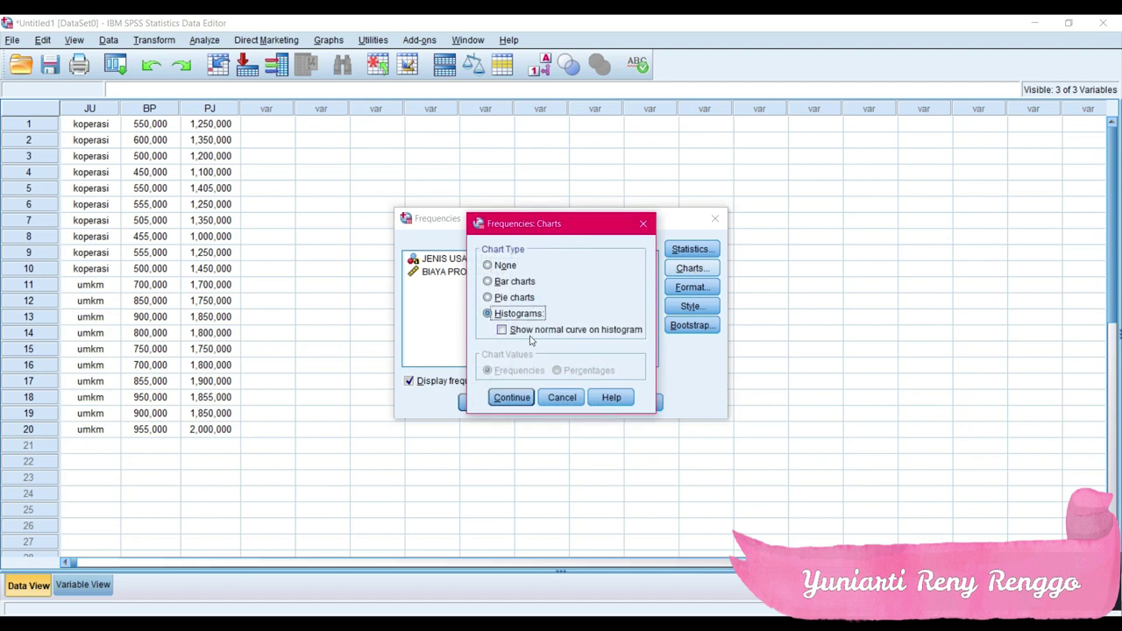
{"action": "left_click", "coordinate": [504, 337]}
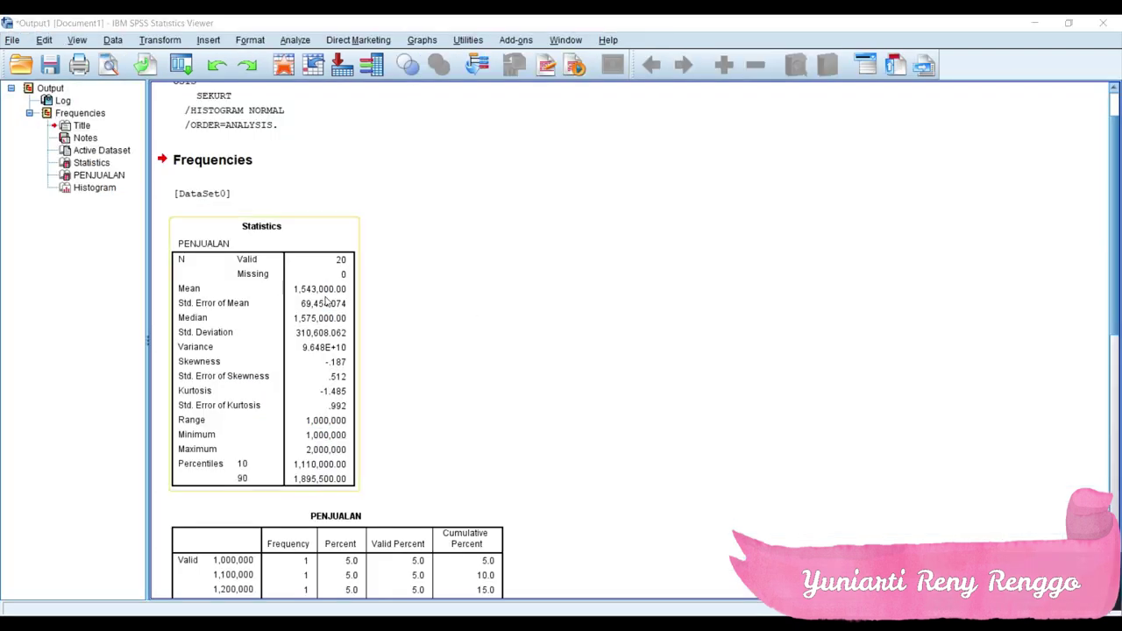